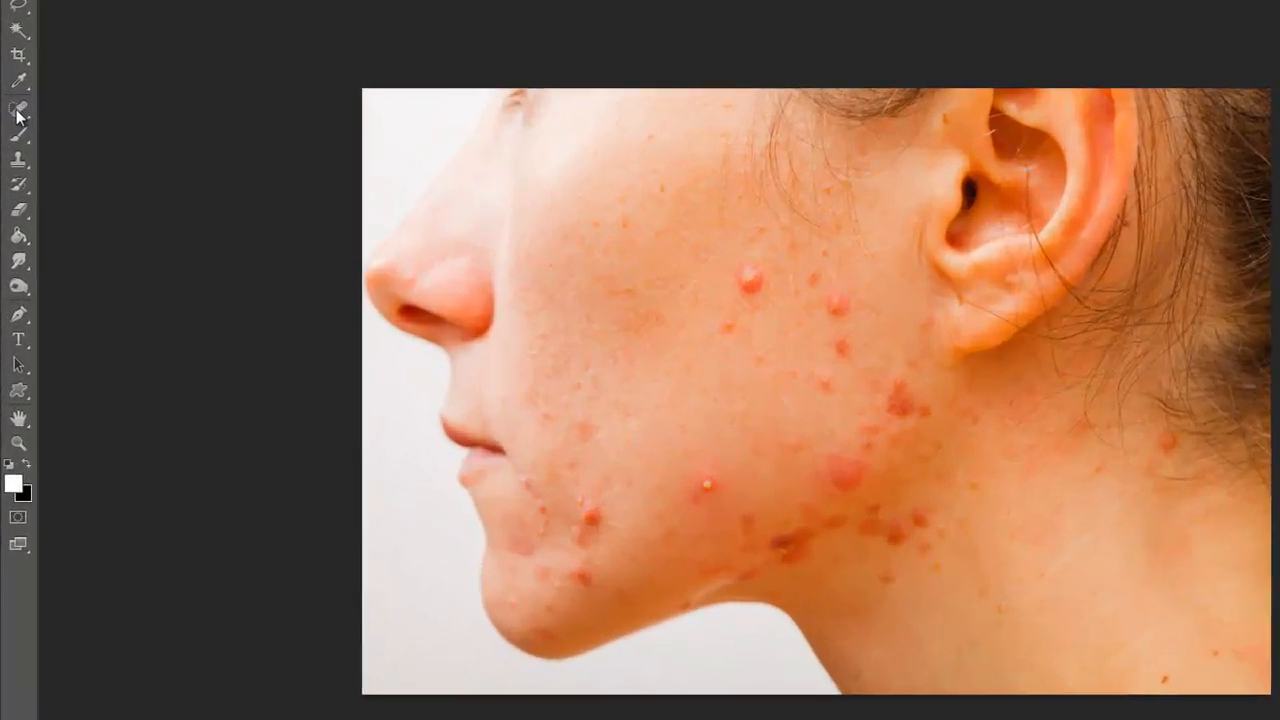
Remove the red pimples on the upper cheek in front of the earlobe with the Spot Healing Brush.
{"action": "left_click", "coordinate": [12, 174]}
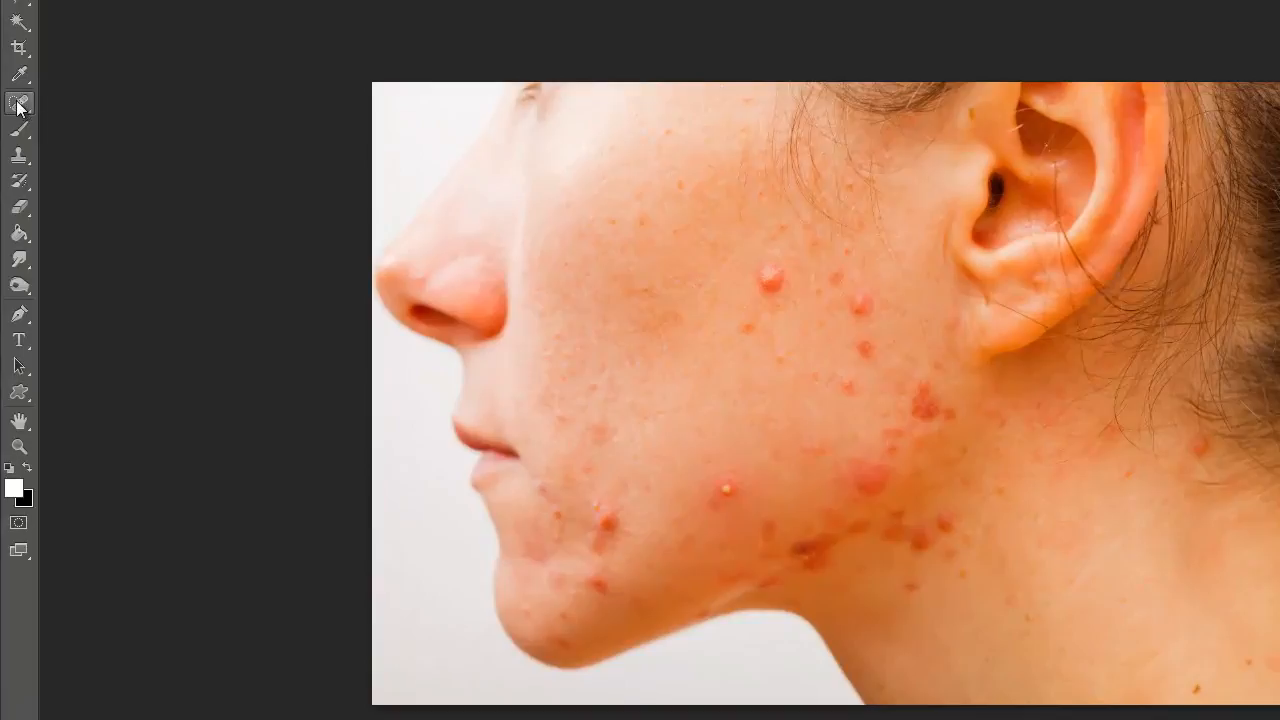
{"action": "left_click", "coordinate": [18, 104]}
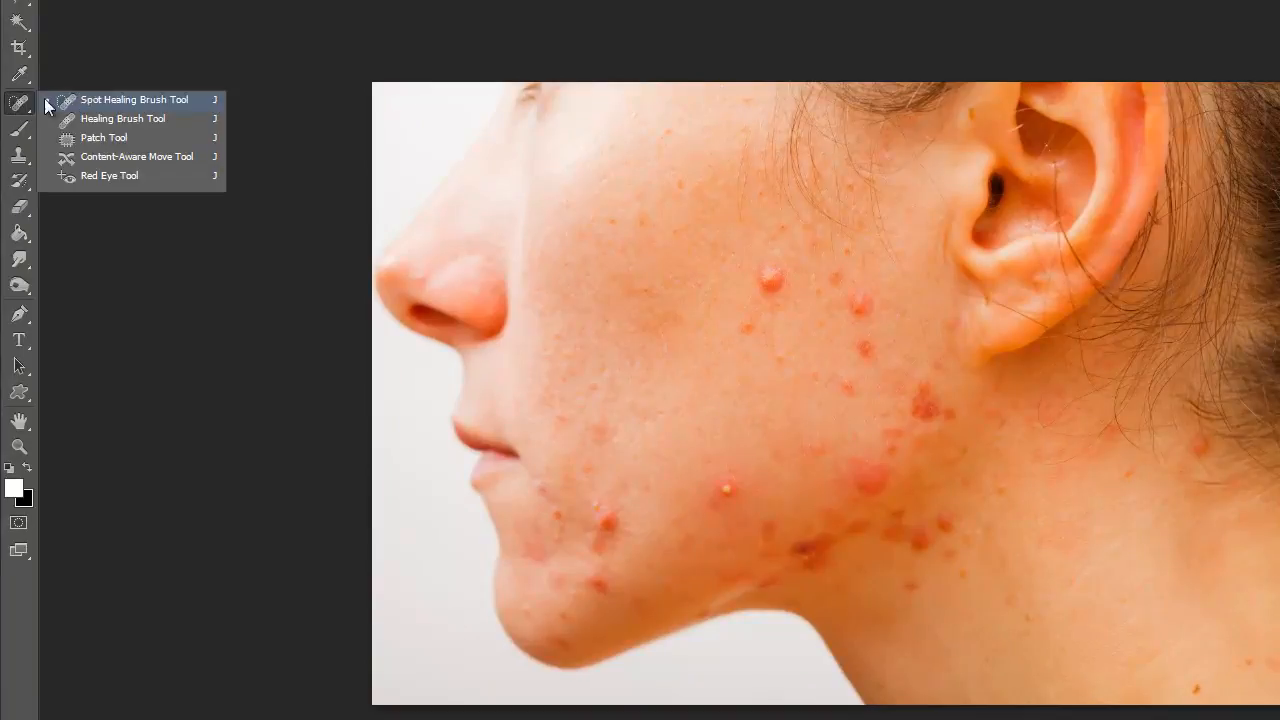
{"action": "left_click", "coordinate": [132, 97]}
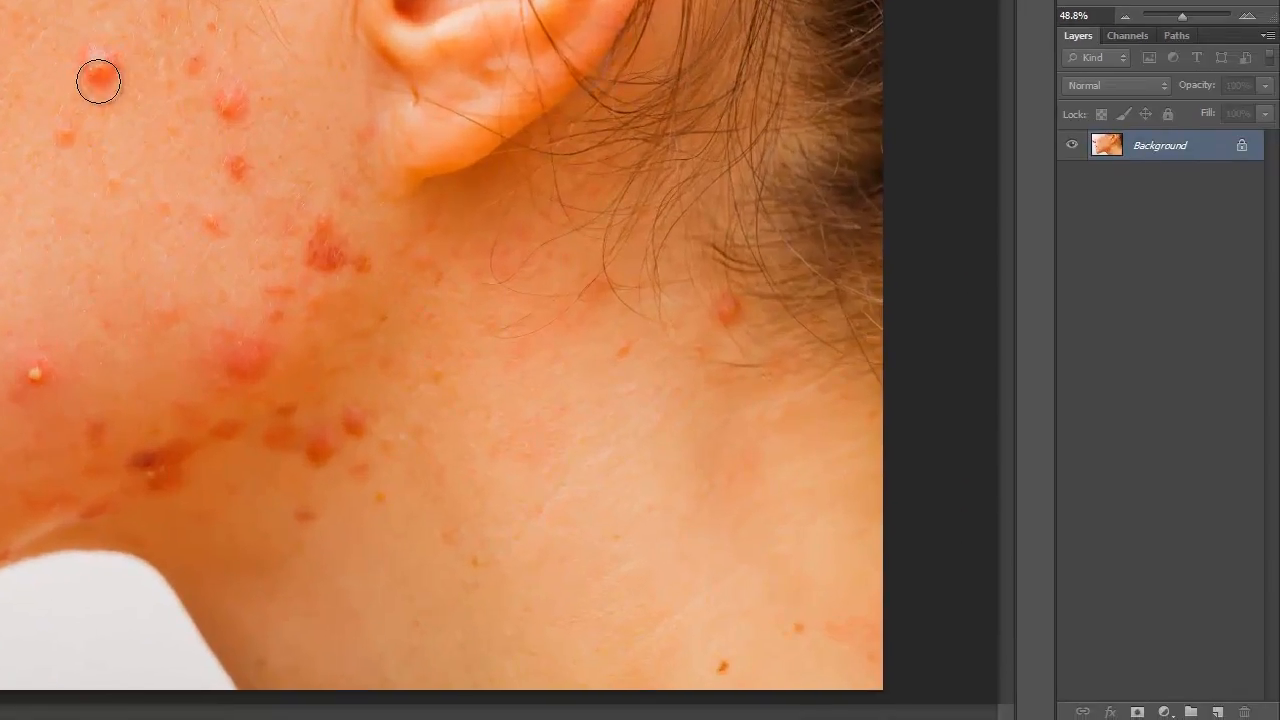
{"action": "left_click_drag", "start_coordinate": [103, 61], "coordinate": [110, 76]}
{"action": "left_click_drag", "start_coordinate": [69, 134], "coordinate": [70, 134]}
{"action": "left_click_drag", "start_coordinate": [193, 64], "coordinate": [236, 102]}
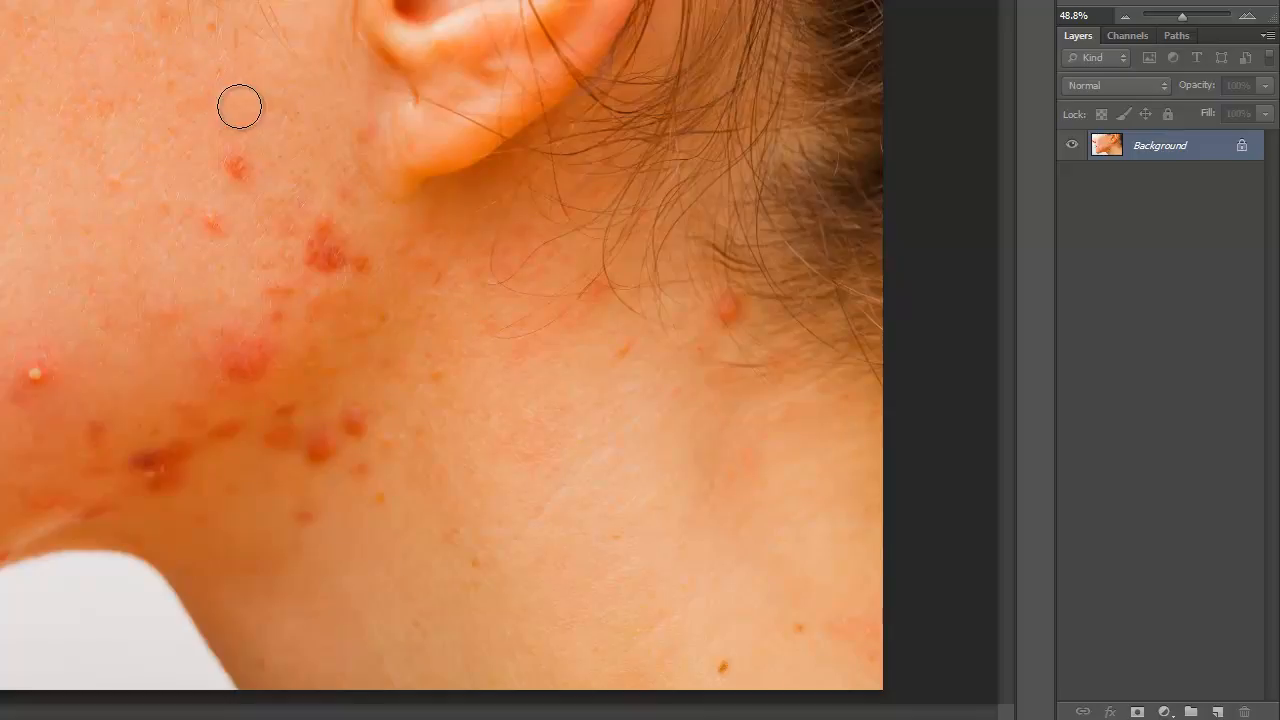
{"action": "left_click_drag", "start_coordinate": [237, 166], "coordinate": [242, 165]}
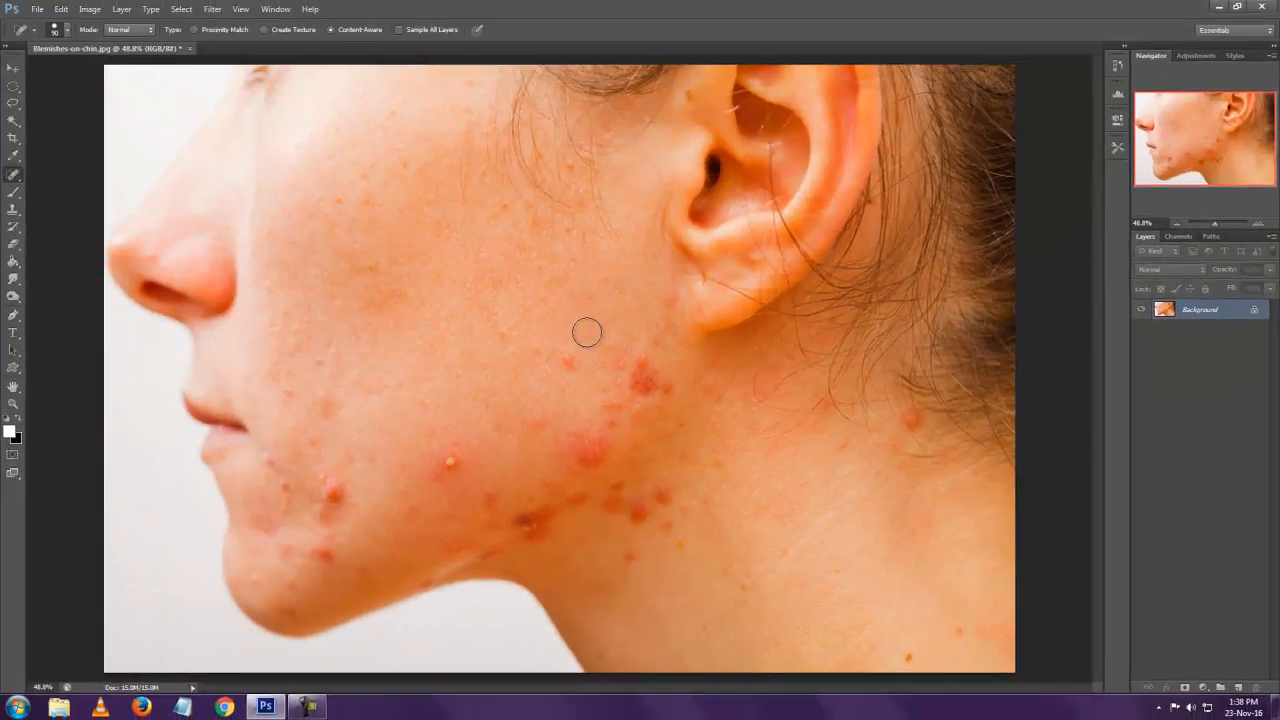
Heal the cluster of red blemishes on the back of the cheek below the earlobe.
{"action": "left_click_drag", "start_coordinate": [572, 360], "coordinate": [663, 374]}
{"action": "left_click_drag", "start_coordinate": [669, 305], "coordinate": [669, 331]}
{"action": "left_click", "coordinate": [668, 388]}
{"action": "left_click", "coordinate": [663, 355]}
{"action": "left_click", "coordinate": [628, 371]}
{"action": "mouse_move", "coordinate": [619, 410]}
{"action": "left_mouse_down"}
{"action": "mouse_move", "coordinate": [607, 397]}
{"action": "mouse_move", "coordinate": [660, 393]}
{"action": "left_mouse_up"}
{"action": "mouse_move", "coordinate": [591, 446]}
{"action": "left_mouse_down"}
{"action": "mouse_move", "coordinate": [538, 427]}
{"action": "mouse_move", "coordinate": [563, 459]}
{"action": "mouse_move", "coordinate": [608, 455]}
{"action": "left_mouse_up"}
{"action": "left_click", "coordinate": [538, 427]}
Heal the dark blemishes under the jawline, the moles low on the neck and the red spot on the chin.
{"action": "mouse_move", "coordinate": [624, 504]}
{"action": "left_mouse_down"}
{"action": "mouse_move", "coordinate": [654, 492]}
{"action": "mouse_move", "coordinate": [675, 513]}
{"action": "left_mouse_up"}
{"action": "mouse_move", "coordinate": [669, 520]}
{"action": "left_mouse_down"}
{"action": "mouse_move", "coordinate": [640, 554]}
{"action": "mouse_move", "coordinate": [706, 544]}
{"action": "left_mouse_up"}
{"action": "mouse_move", "coordinate": [673, 503]}
{"action": "left_mouse_down"}
{"action": "mouse_move", "coordinate": [666, 489]}
{"action": "mouse_move", "coordinate": [691, 474]}
{"action": "mouse_move", "coordinate": [680, 462]}
{"action": "mouse_move", "coordinate": [520, 527]}
{"action": "mouse_move", "coordinate": [571, 501]}
{"action": "mouse_move", "coordinate": [569, 477]}
{"action": "mouse_move", "coordinate": [545, 492]}
{"action": "left_mouse_up"}
{"action": "left_click_drag", "start_coordinate": [493, 500], "coordinate": [493, 502]}
{"action": "left_click_drag", "start_coordinate": [491, 540], "coordinate": [500, 543]}
{"action": "left_click_drag", "start_coordinate": [460, 546], "coordinate": [460, 546]}
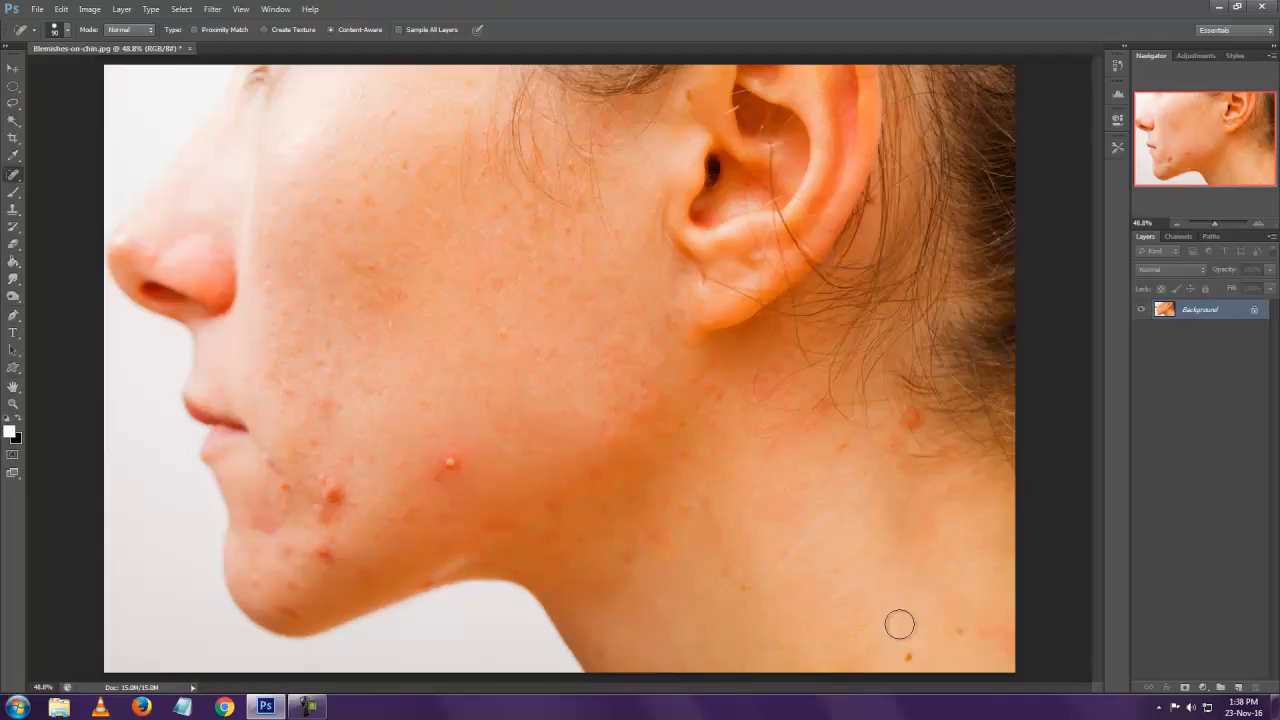
{"action": "left_click_drag", "start_coordinate": [907, 656], "coordinate": [963, 629]}
{"action": "left_click", "coordinate": [326, 557]}
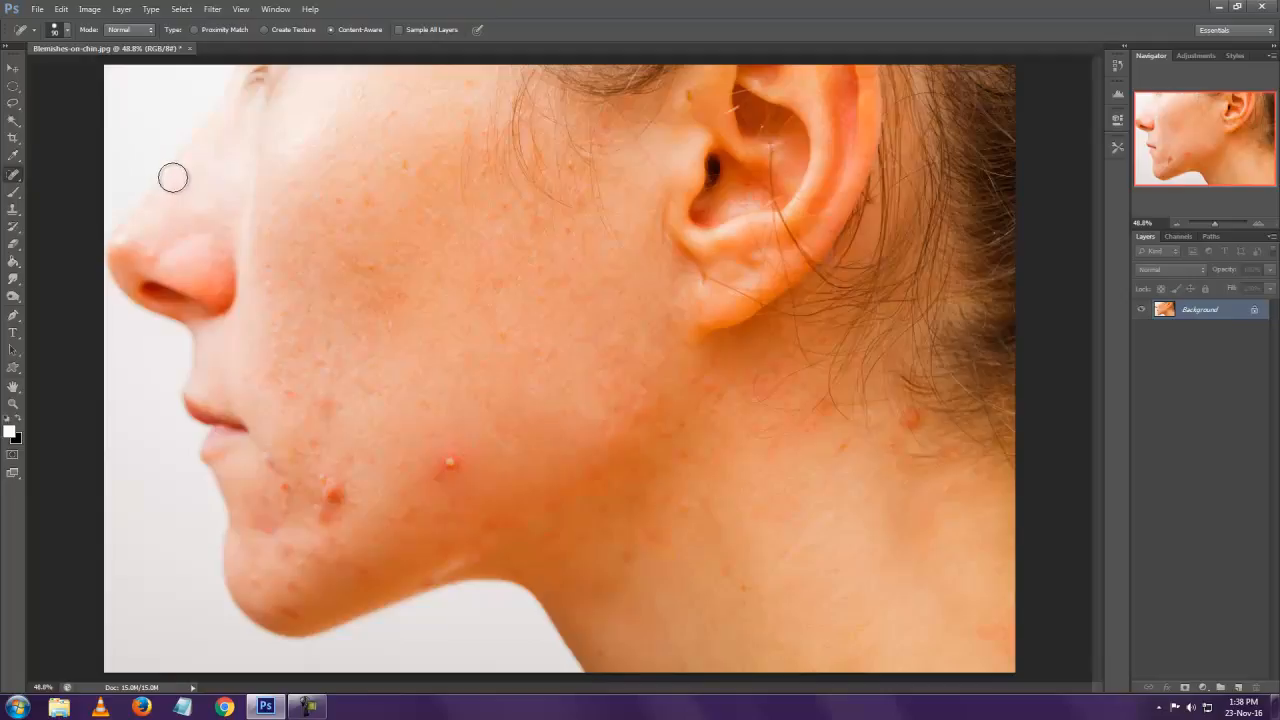
Clone clean skin over the lower-cheek pimple and the red spot near the mouth with the Clone Stamp, undoing the last extra dab.
{"action": "left_click_drag", "start_coordinate": [12, 212], "coordinate": [55, 213]}
{"action": "left_click", "coordinate": [74, 212]}
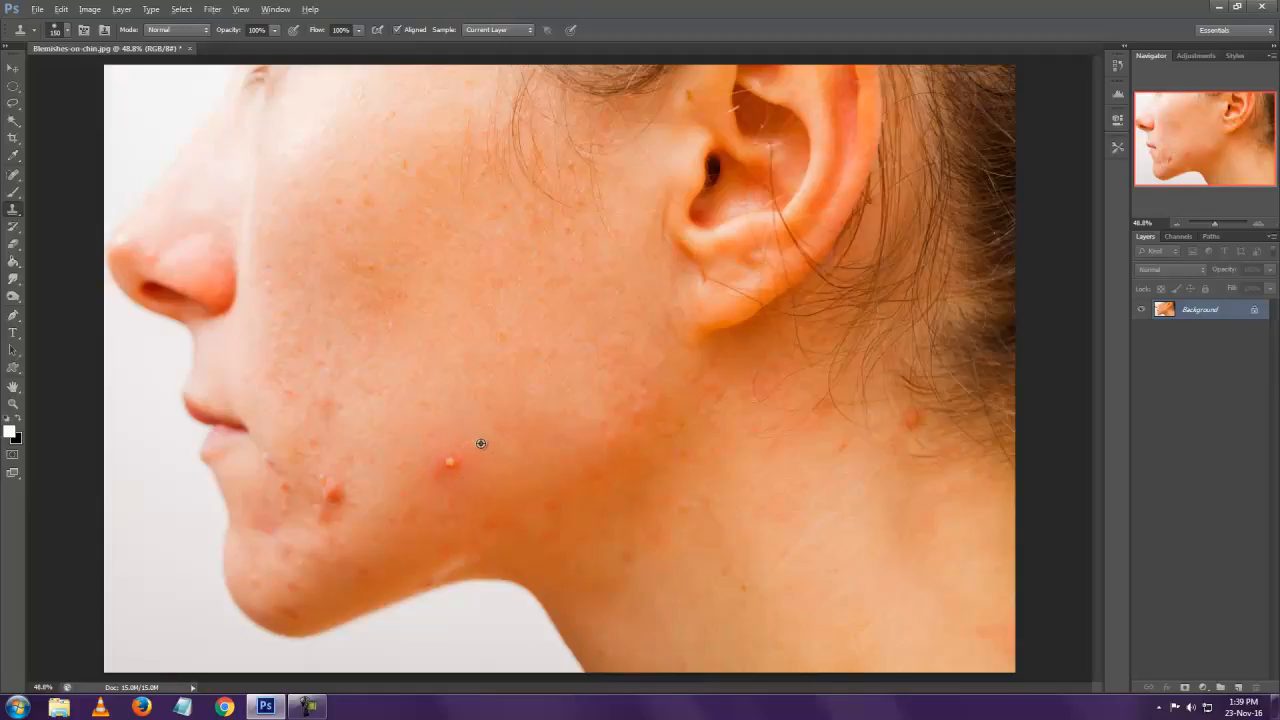
{"action": "left_click", "coordinate": [481, 443], "text": "alt"}
{"action": "left_click", "coordinate": [454, 460]}
{"action": "left_click", "coordinate": [358, 468], "text": "alt"}
{"action": "left_click", "coordinate": [334, 497]}
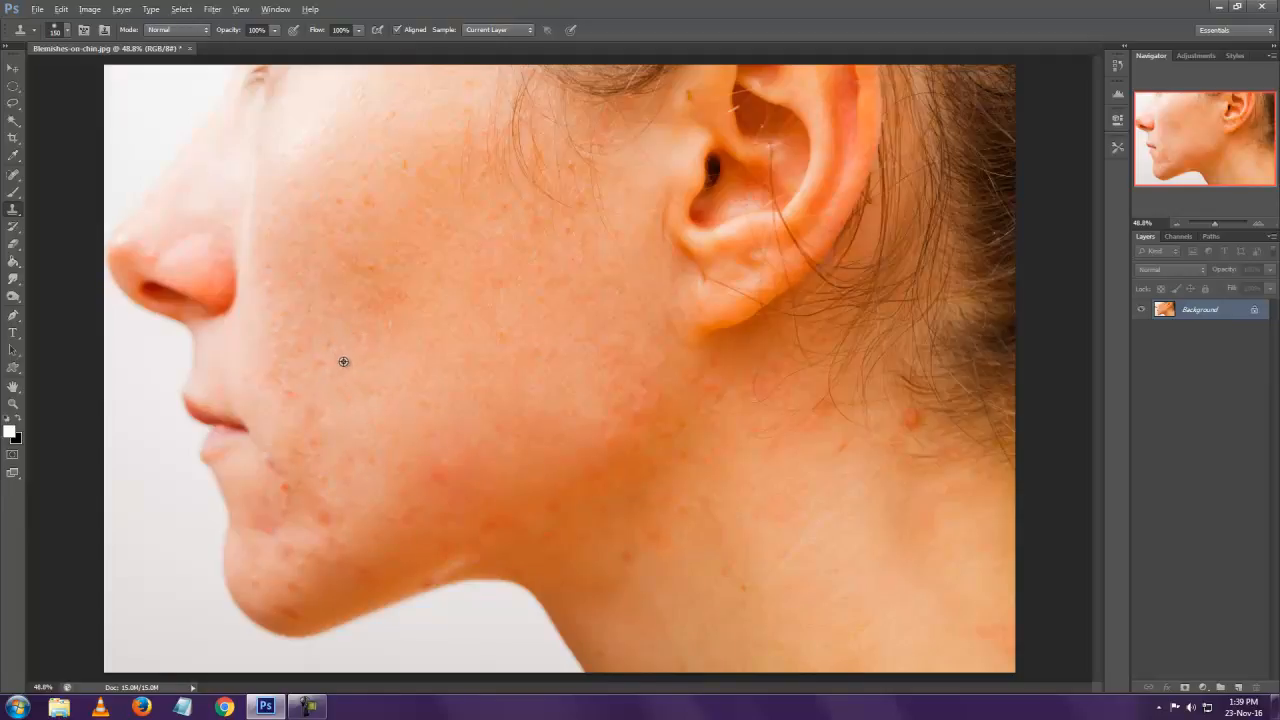
{"action": "left_click", "coordinate": [445, 474]}
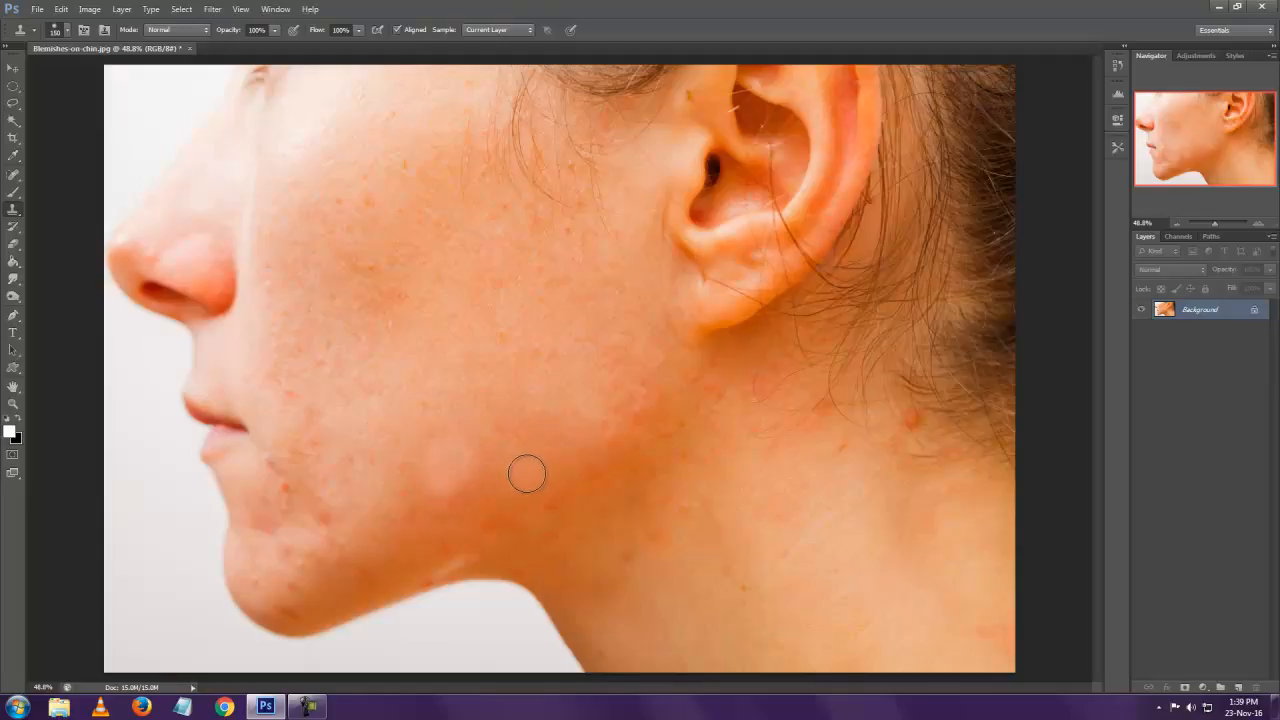
{"action": "key", "text": "ctrl+z"}
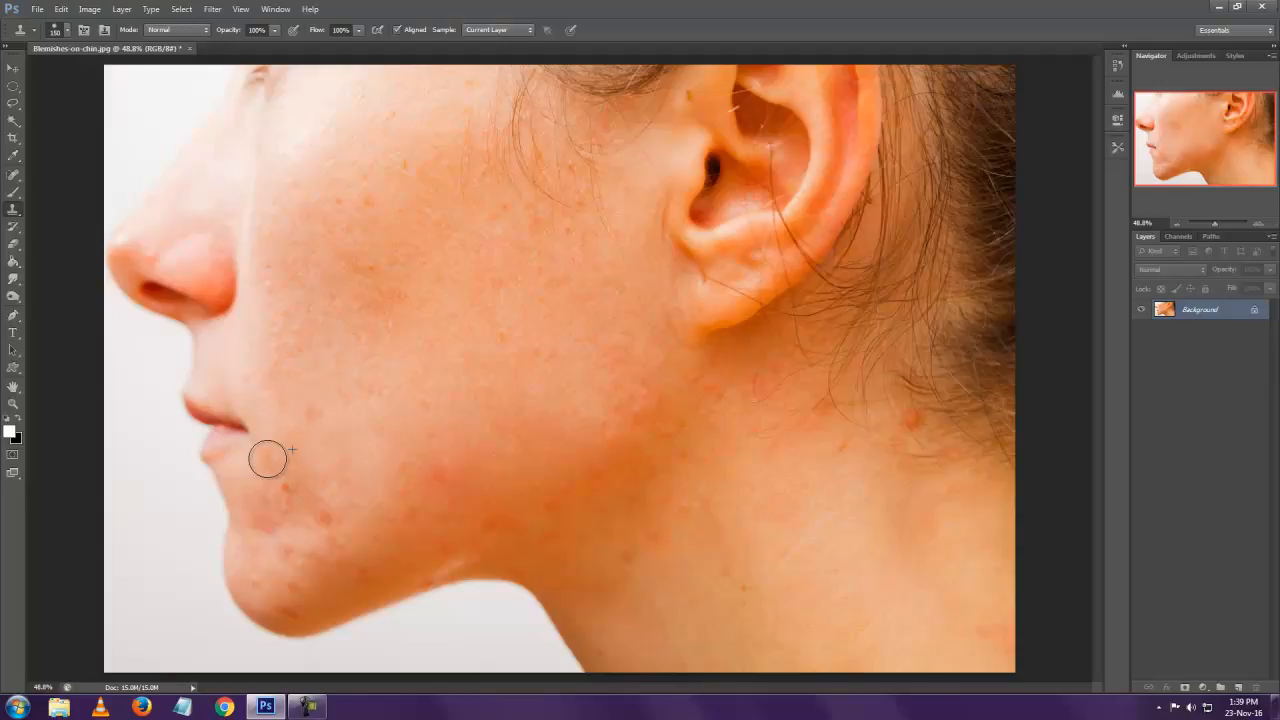
Clone smooth skin over the red marks between the lower lip and the chin.
{"action": "left_click", "coordinate": [286, 491]}
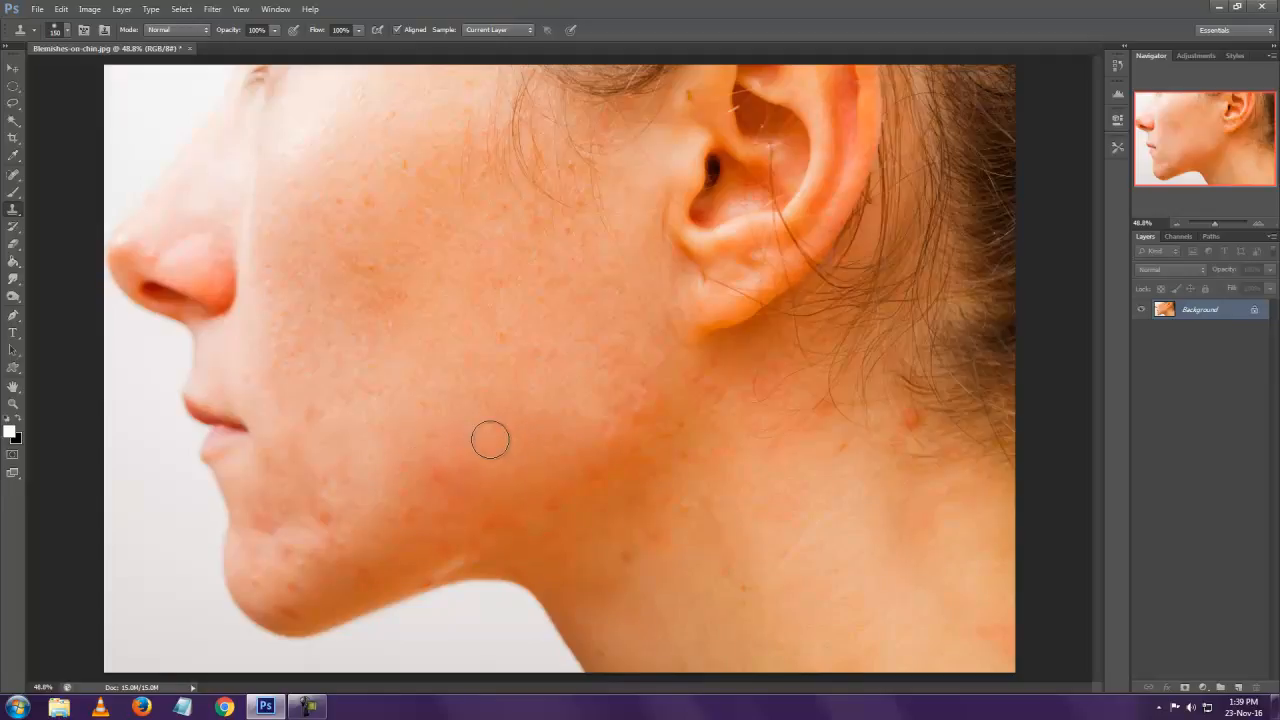
{"action": "left_click", "coordinate": [345, 493], "text": "alt"}
{"action": "mouse_move", "coordinate": [321, 522]}
{"action": "left_mouse_down"}
{"action": "mouse_move", "coordinate": [266, 534]}
{"action": "mouse_move", "coordinate": [271, 520]}
{"action": "mouse_move", "coordinate": [314, 557]}
{"action": "left_mouse_up"}
{"action": "left_click", "coordinate": [288, 485], "text": "alt"}
{"action": "left_click", "coordinate": [305, 531], "text": "alt"}
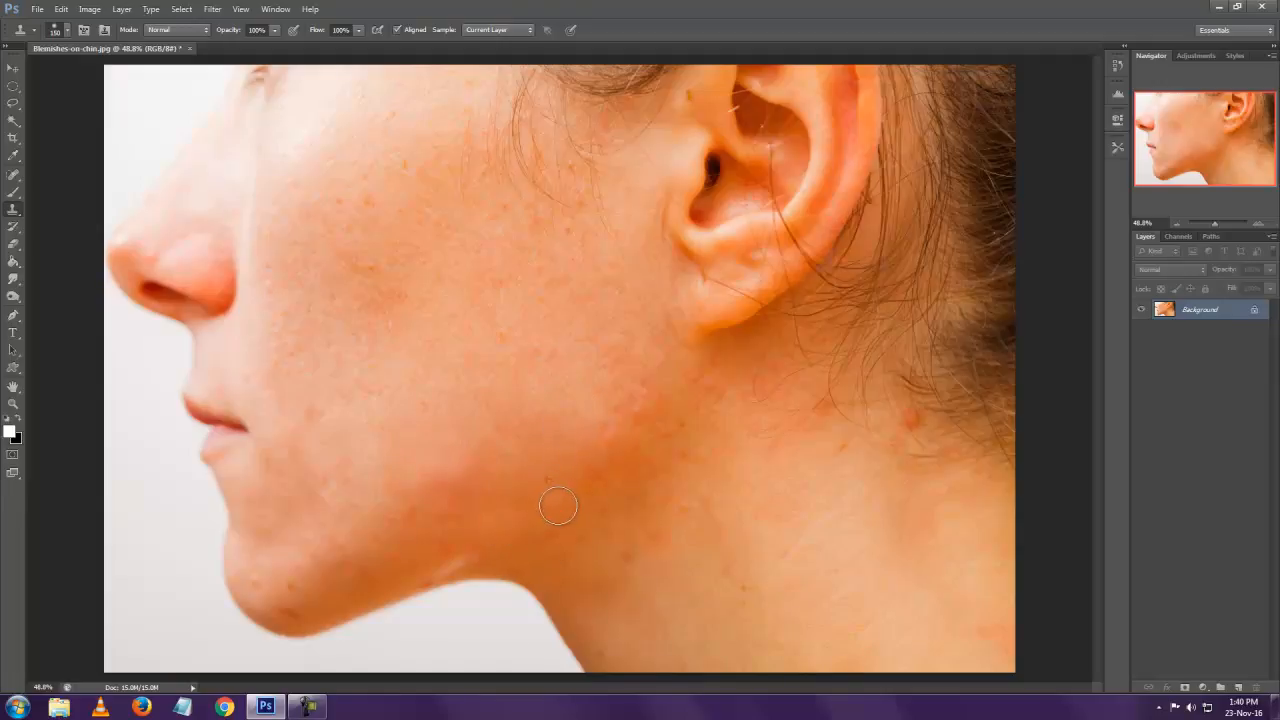
Clone clean skin over the red spot at the hairline and the remaining marks on the neck.
{"action": "left_click", "coordinate": [917, 350], "text": "alt"}
{"action": "left_click", "coordinate": [912, 421]}
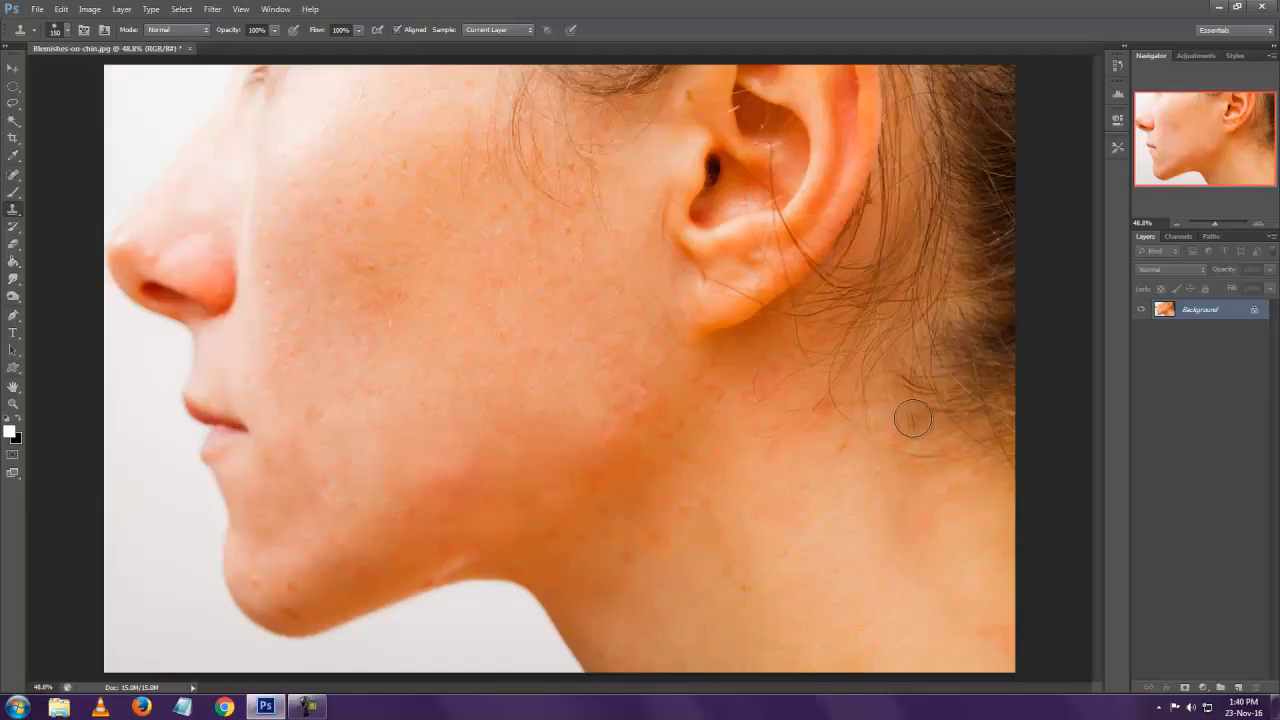
{"action": "left_click", "coordinate": [988, 502]}
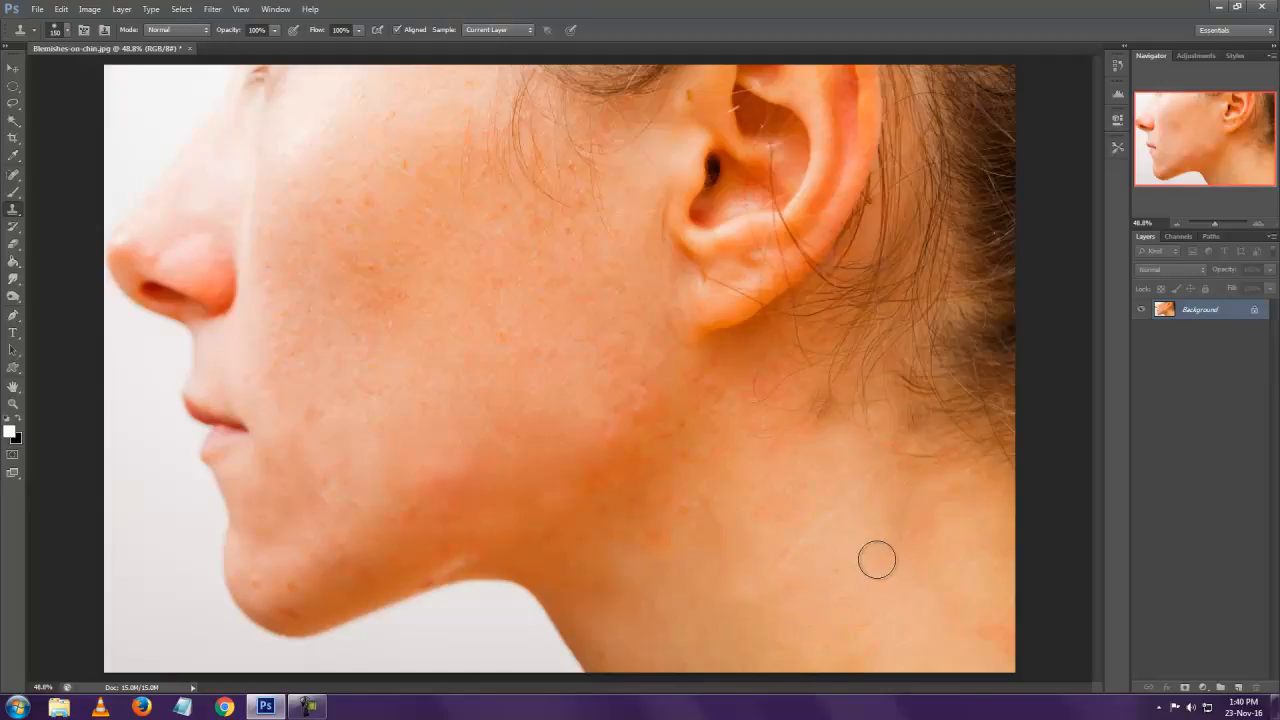
Try to clone skin over the light scar along the jawline, and undo the stamp.
{"action": "left_click", "coordinate": [466, 563], "text": "alt"}
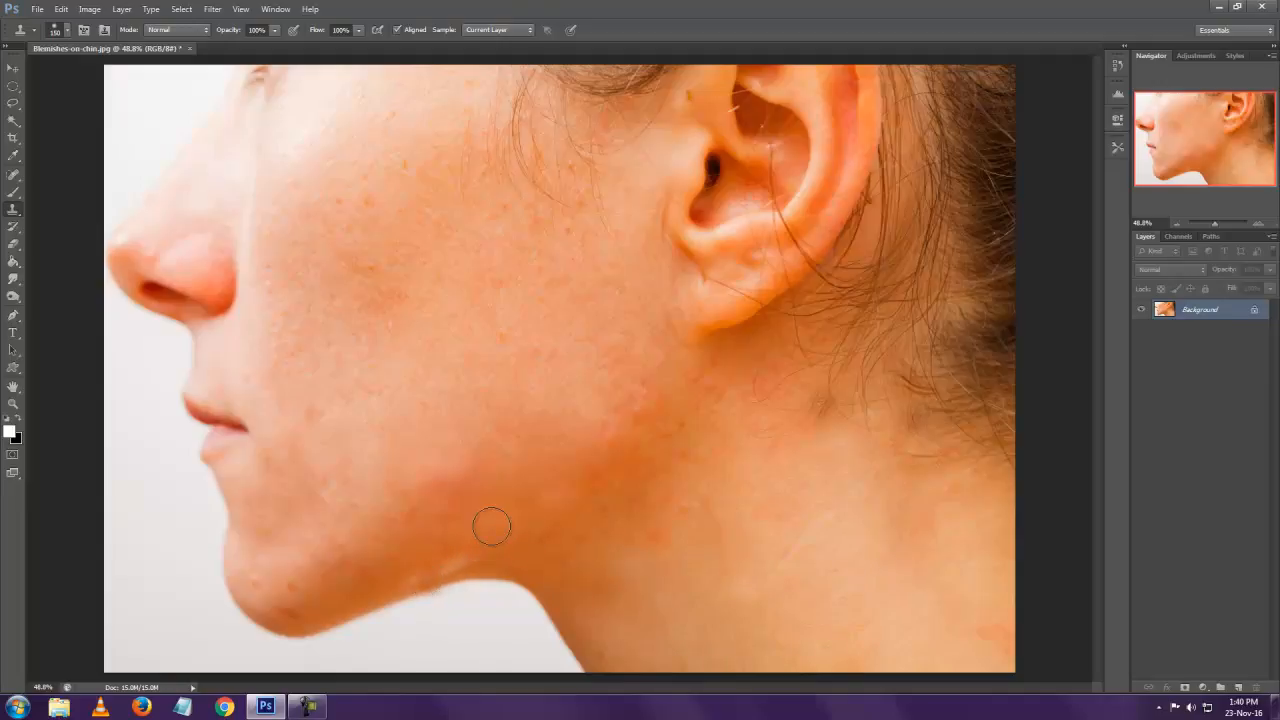
{"action": "key", "text": "alt"}
{"action": "key", "text": "ctrl+z"}
Clone clean skin over the small spots on the tip and underside of the chin.
{"action": "left_click", "coordinate": [279, 560], "text": "alt"}
{"action": "left_click", "coordinate": [253, 581]}
{"action": "left_click", "coordinate": [295, 579]}
{"action": "left_click", "coordinate": [291, 611]}
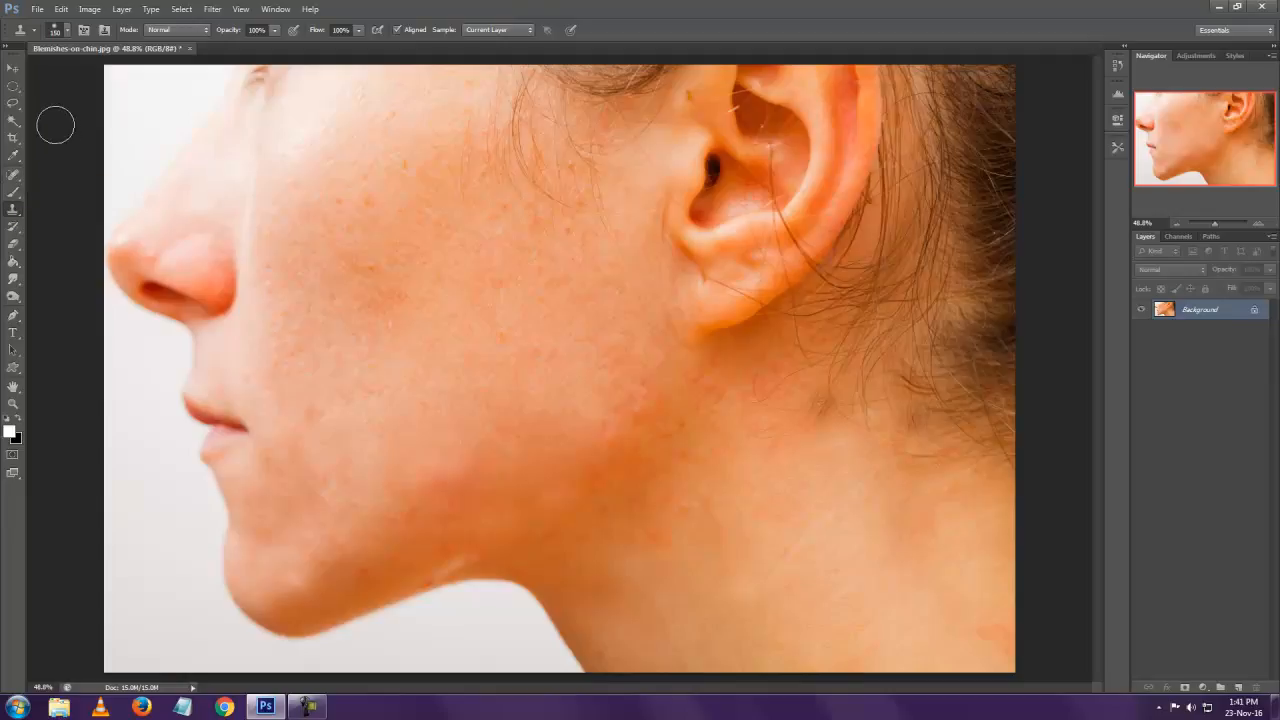
Duplicate the Background layer and add a white layer mask to the copy.
{"action": "left_click", "coordinate": [13, 68]}
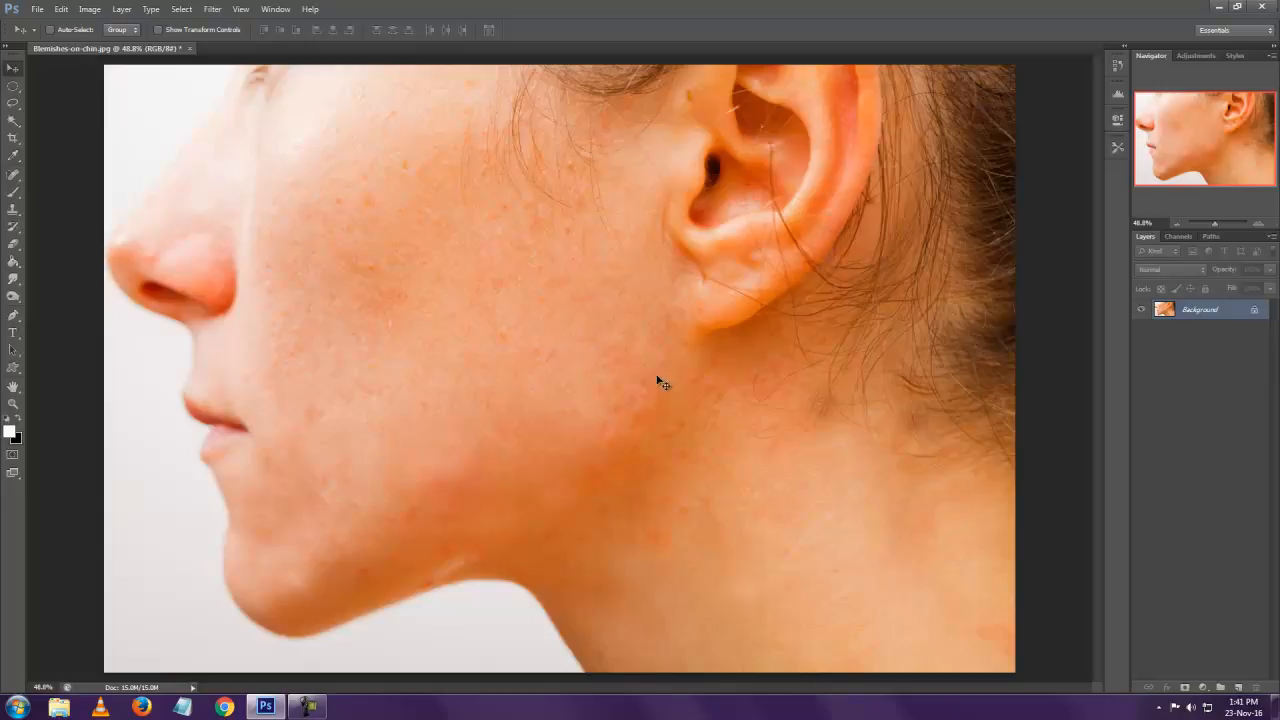
{"action": "left_click_drag", "start_coordinate": [1206, 323], "coordinate": [1238, 686]}
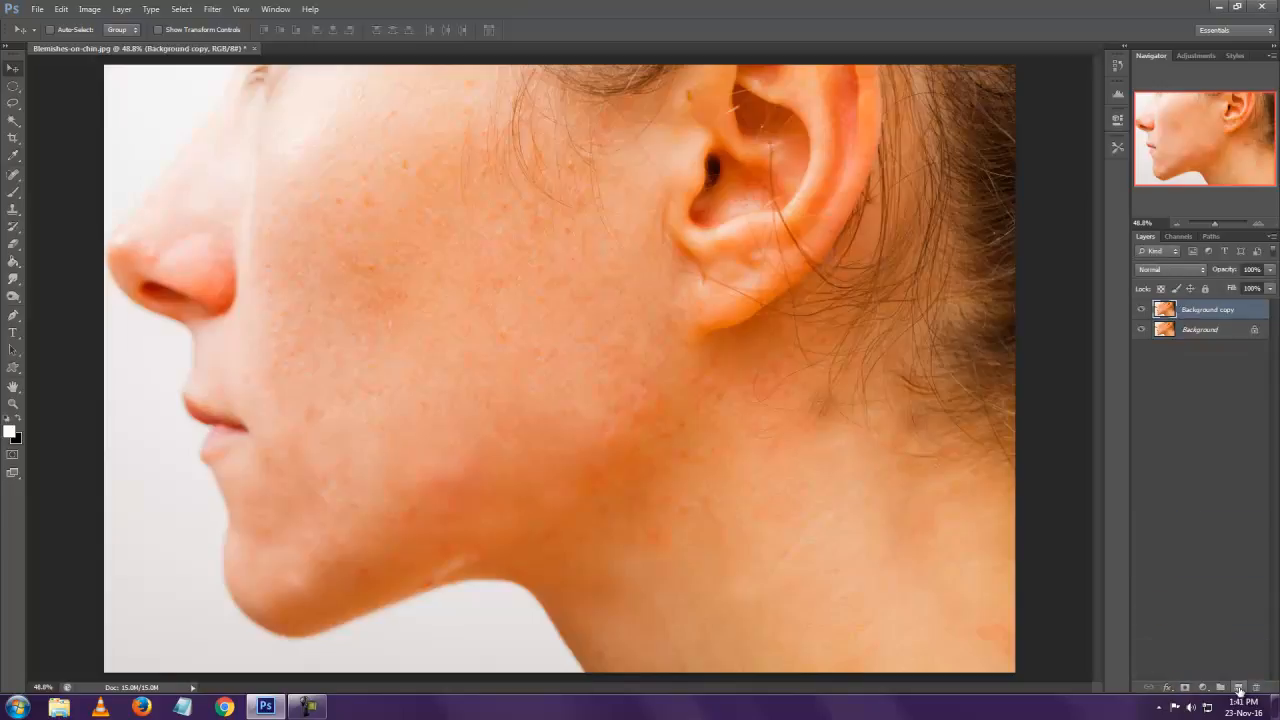
{"action": "left_click", "coordinate": [1186, 688]}
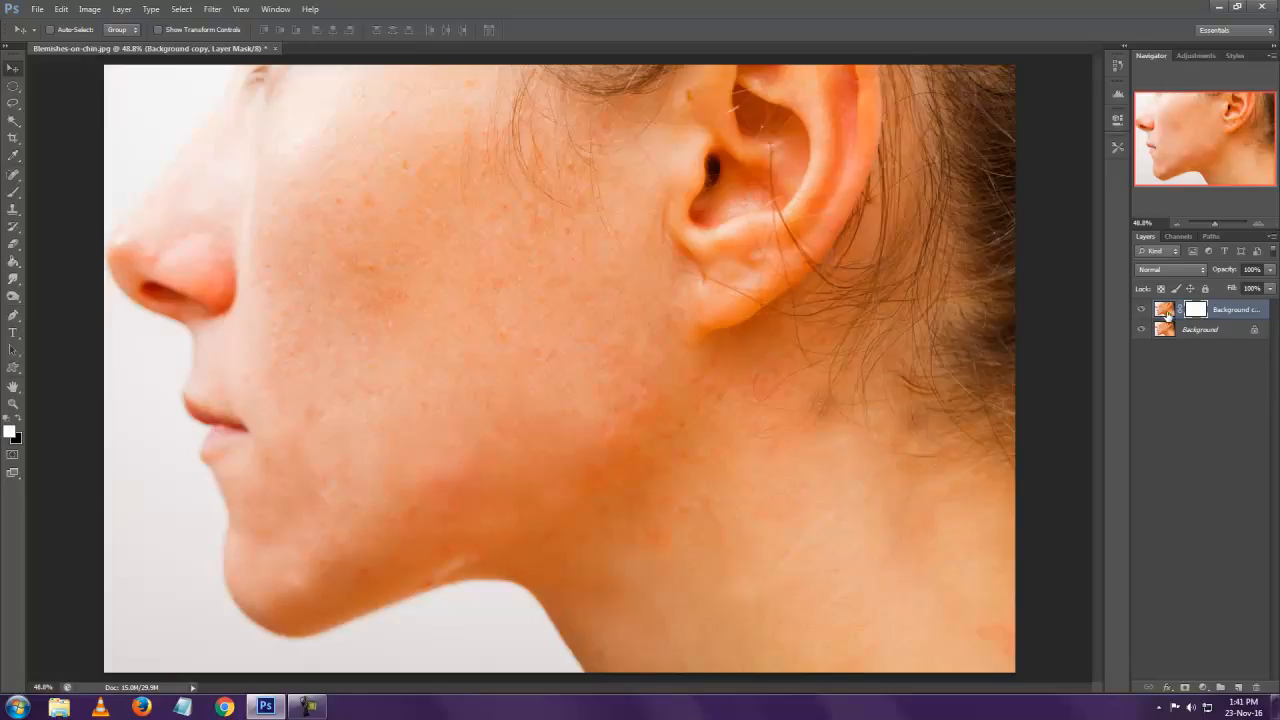
Apply a Gaussian Blur to the image of the Background copy layer, keeping the preset radius.
{"action": "left_click", "coordinate": [1165, 311]}
{"action": "left_click", "coordinate": [212, 9]}
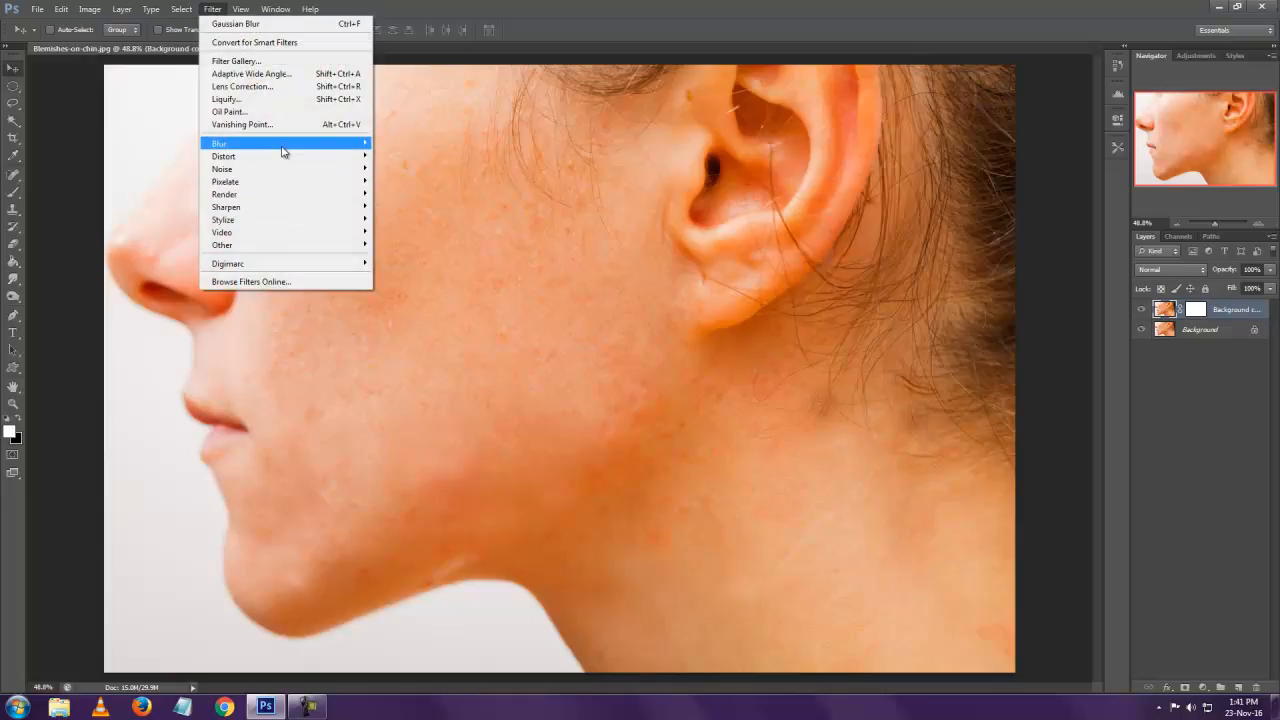
{"action": "mouse_move", "coordinate": [285, 150]}
{"action": "left_click", "coordinate": [427, 240]}
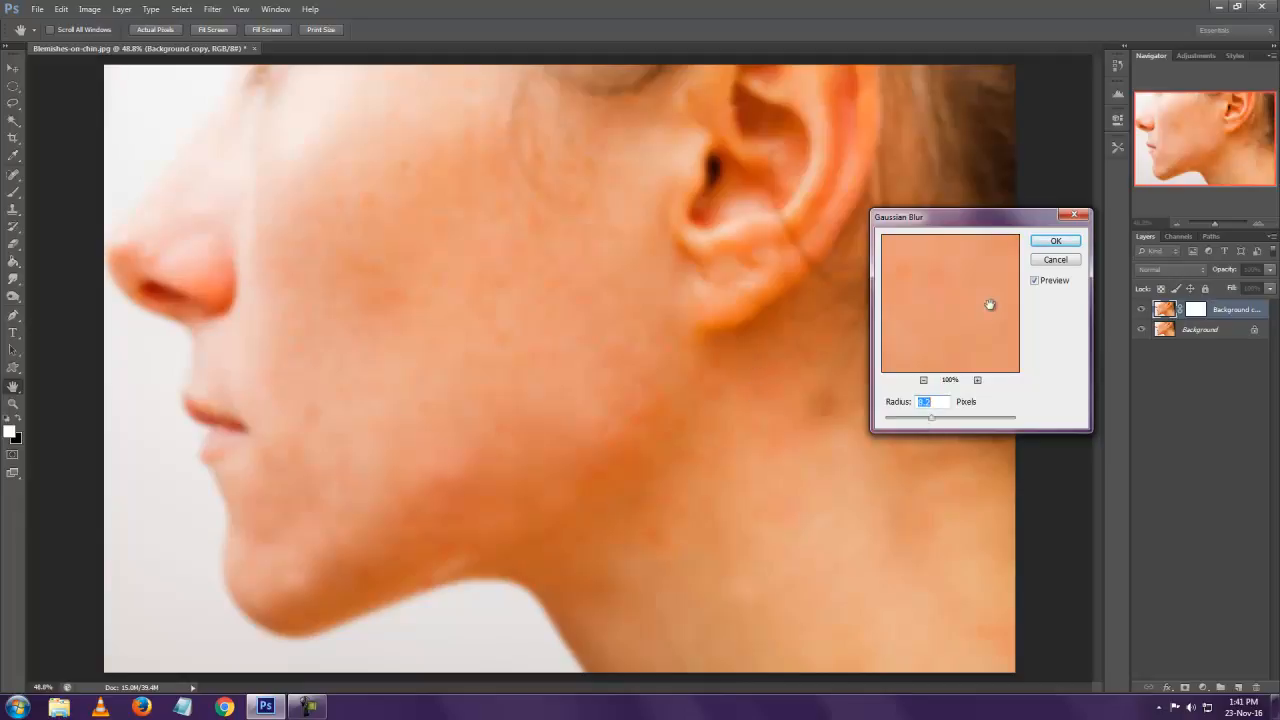
{"action": "left_click", "coordinate": [1056, 242]}
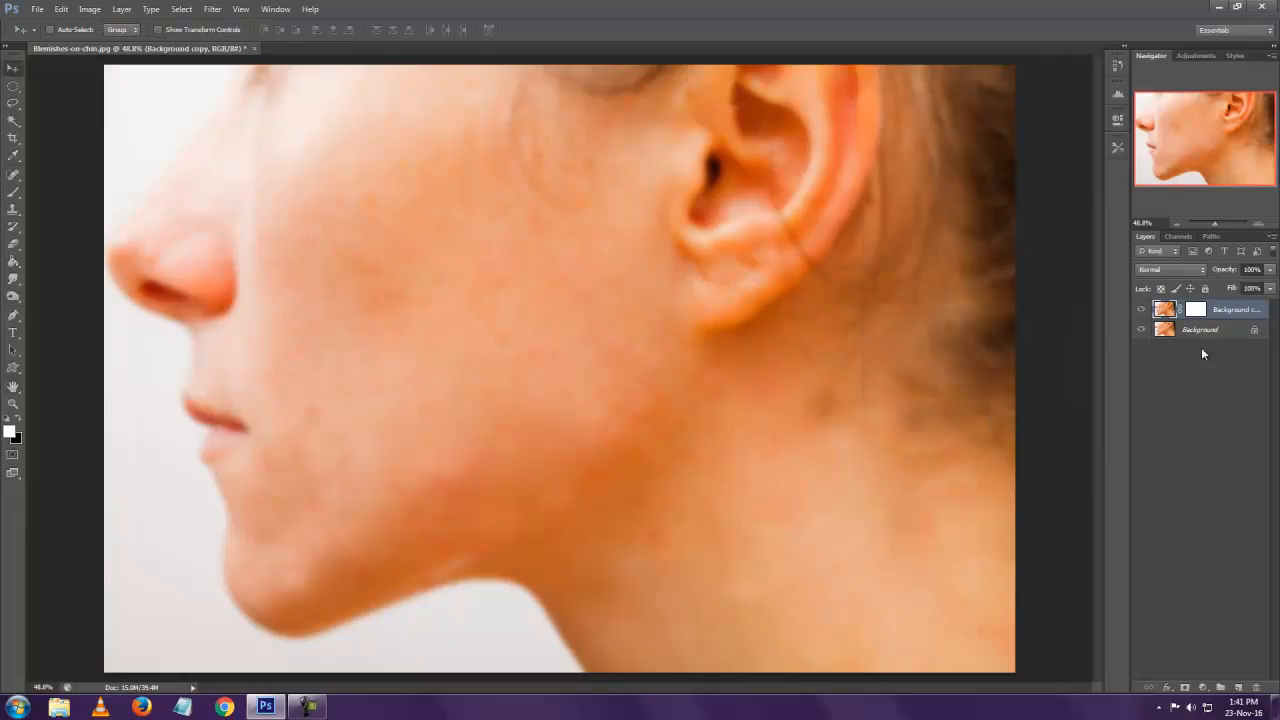
Invert the layer mask of the Background copy to hide the blurred image.
{"action": "left_click", "coordinate": [1197, 310]}
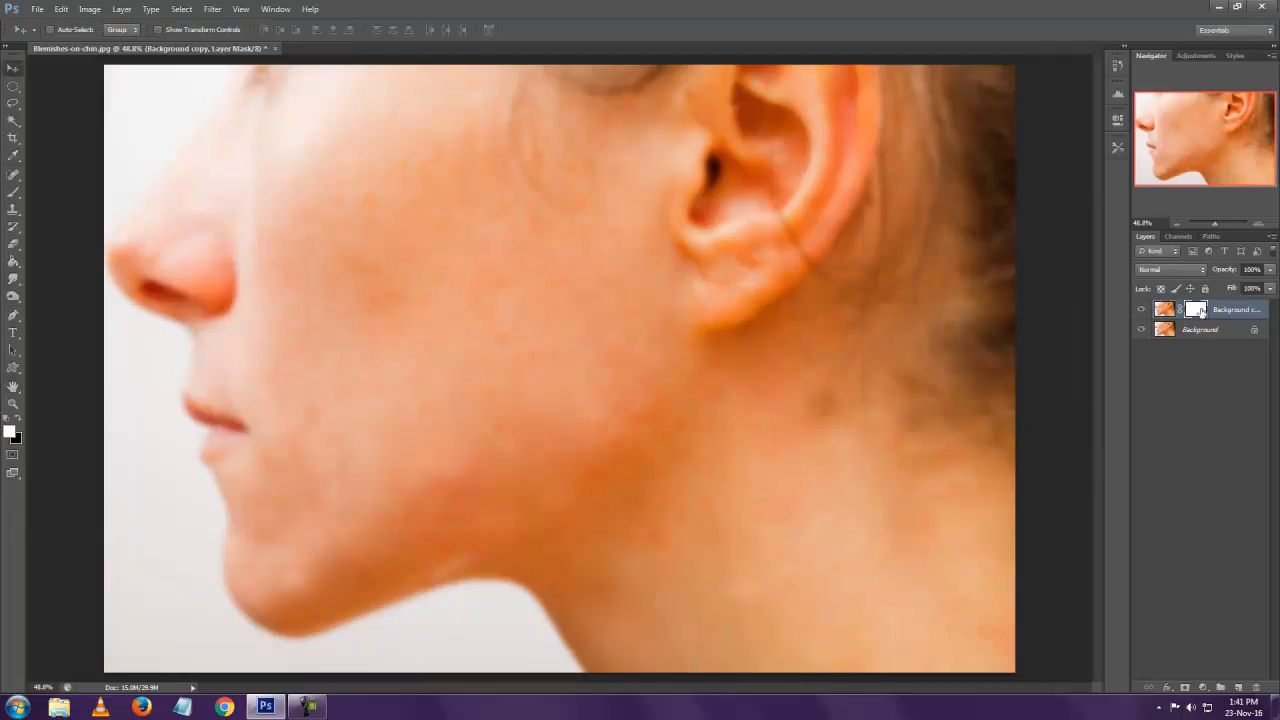
{"action": "left_click", "coordinate": [89, 9]}
{"action": "mouse_move", "coordinate": [108, 44]}
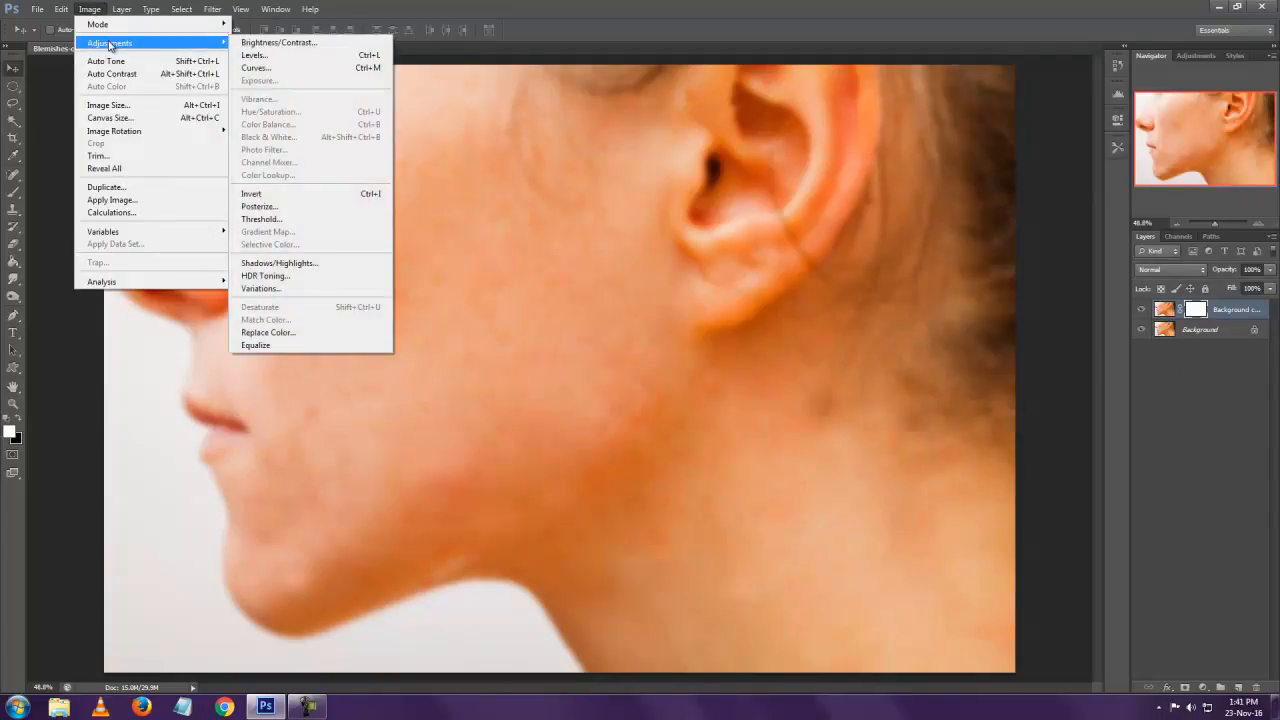
{"action": "left_click", "coordinate": [303, 195]}
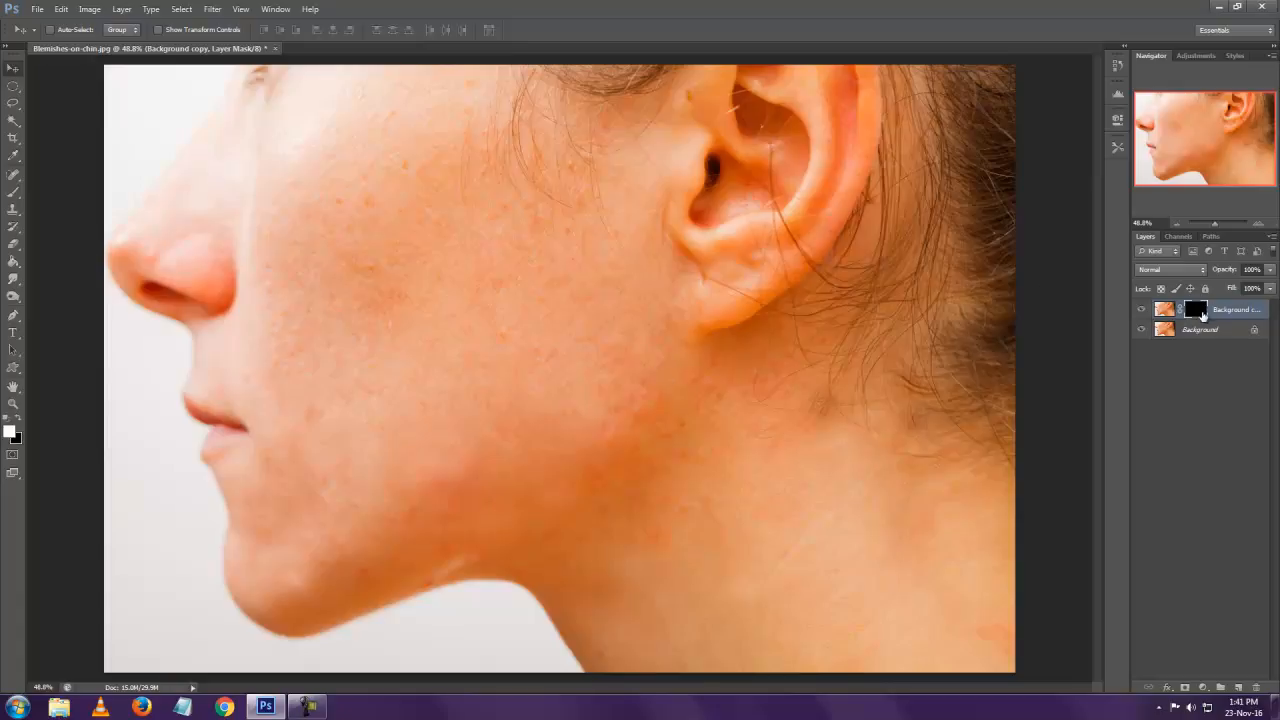
Paint white on the mask with a 300 px brush over the cheek, jaw and neck to reveal the blurred skin.
{"action": "key", "text": "b"}
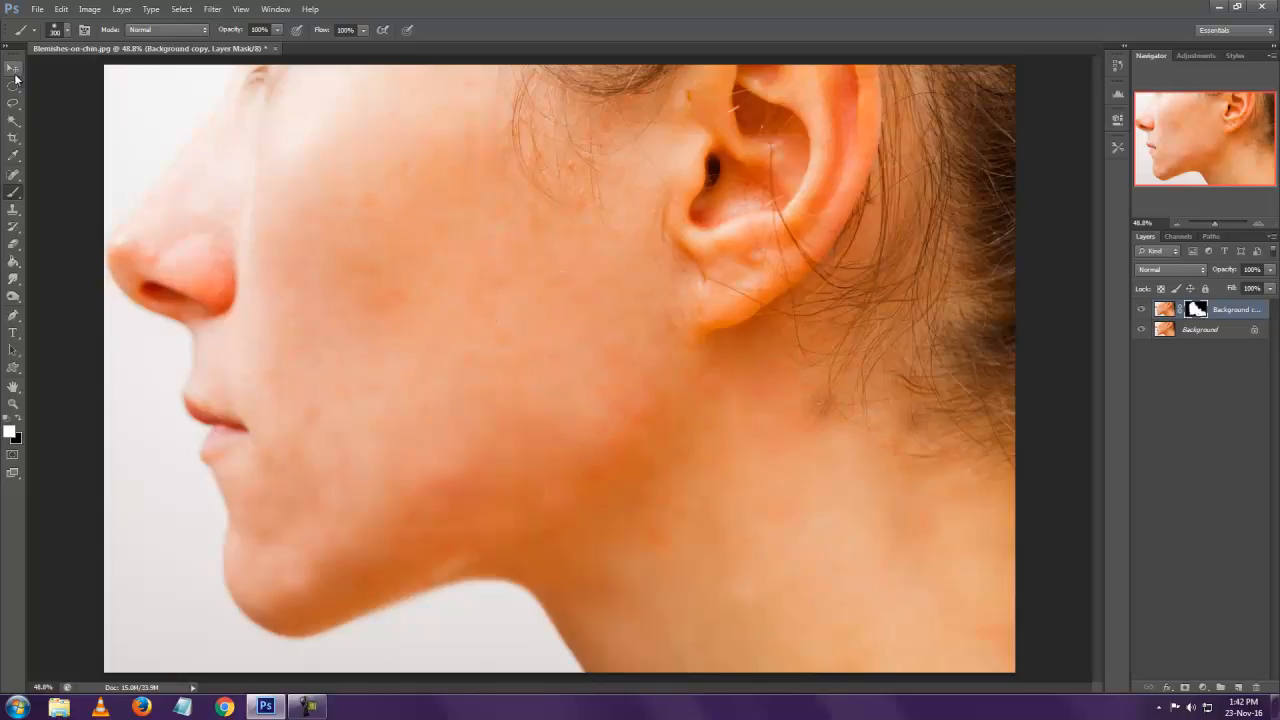
{"action": "left_click", "coordinate": [13, 67]}
{"action": "scroll", "coordinate": [493, 325], "scroll_direction": "down", "scroll_amount": 2}
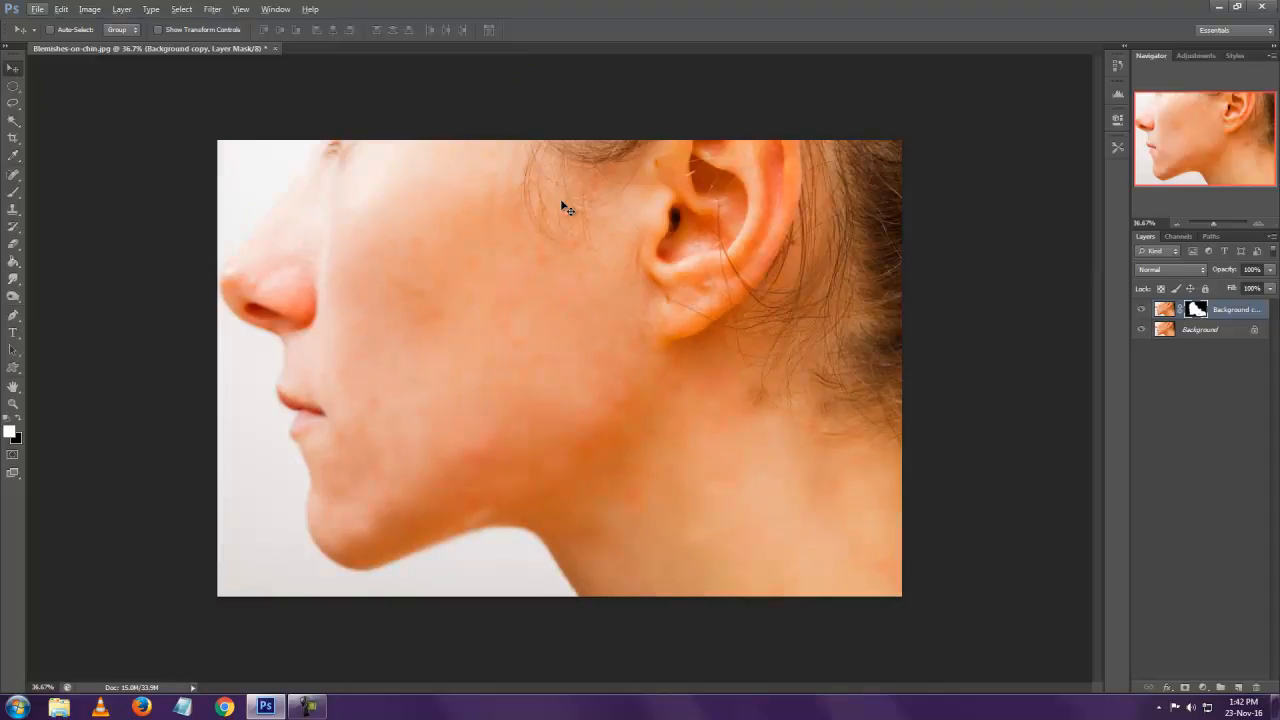
Save a JPEG copy over the existing Blemishes-on-chin 2.jpg, and close the original document without saving its changes.
{"action": "key", "text": "ctrl+shift+s"}
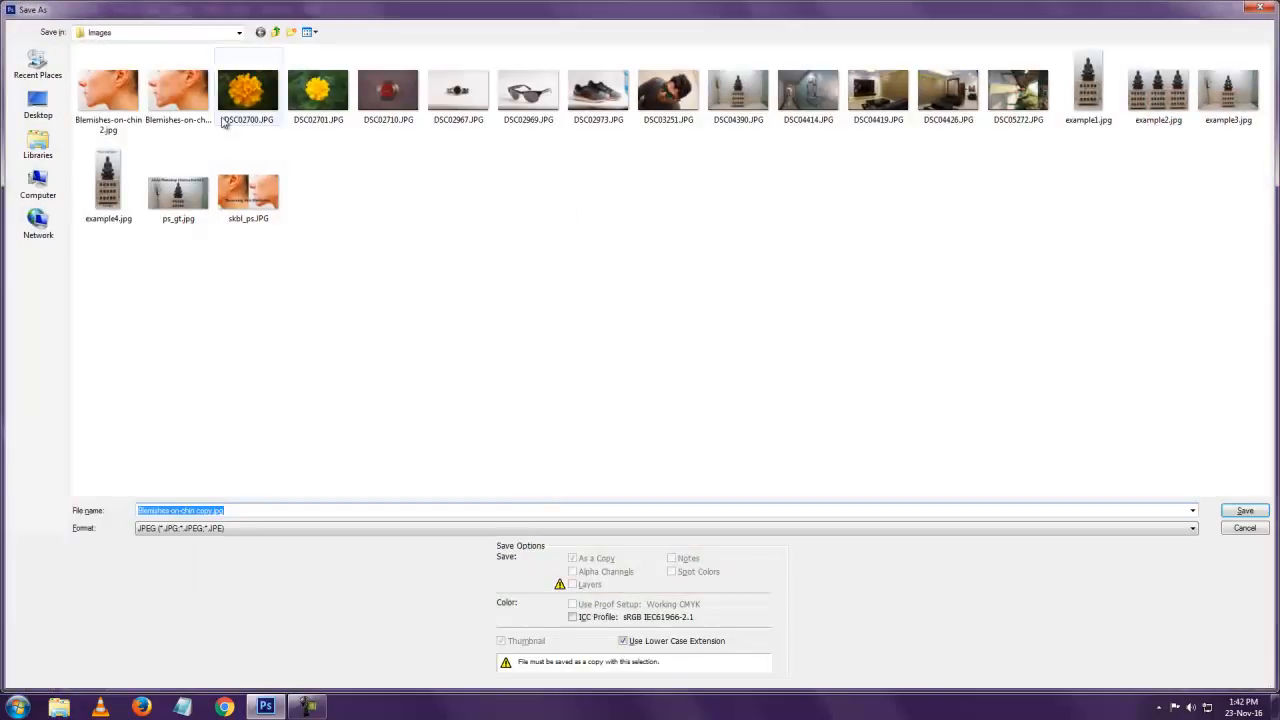
{"action": "left_click", "coordinate": [108, 92]}
{"action": "left_click", "coordinate": [1245, 511]}
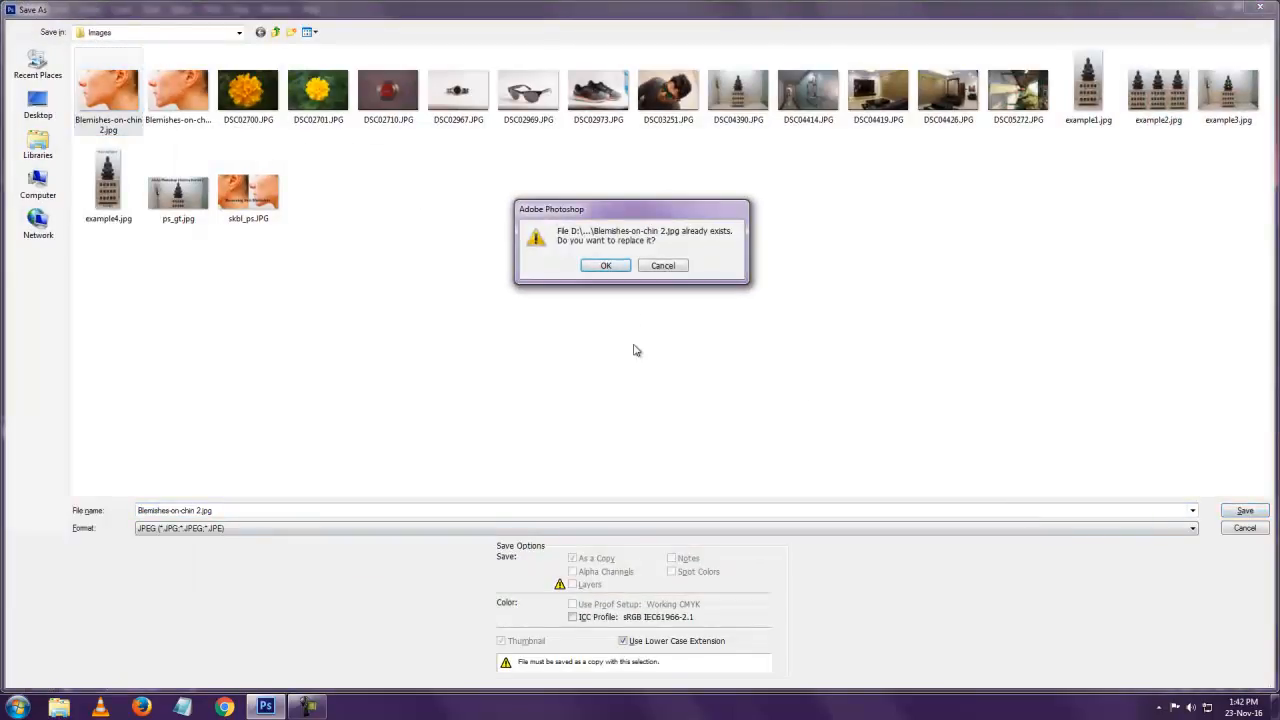
{"action": "left_click", "coordinate": [603, 266]}
{"action": "left_click", "coordinate": [716, 194]}
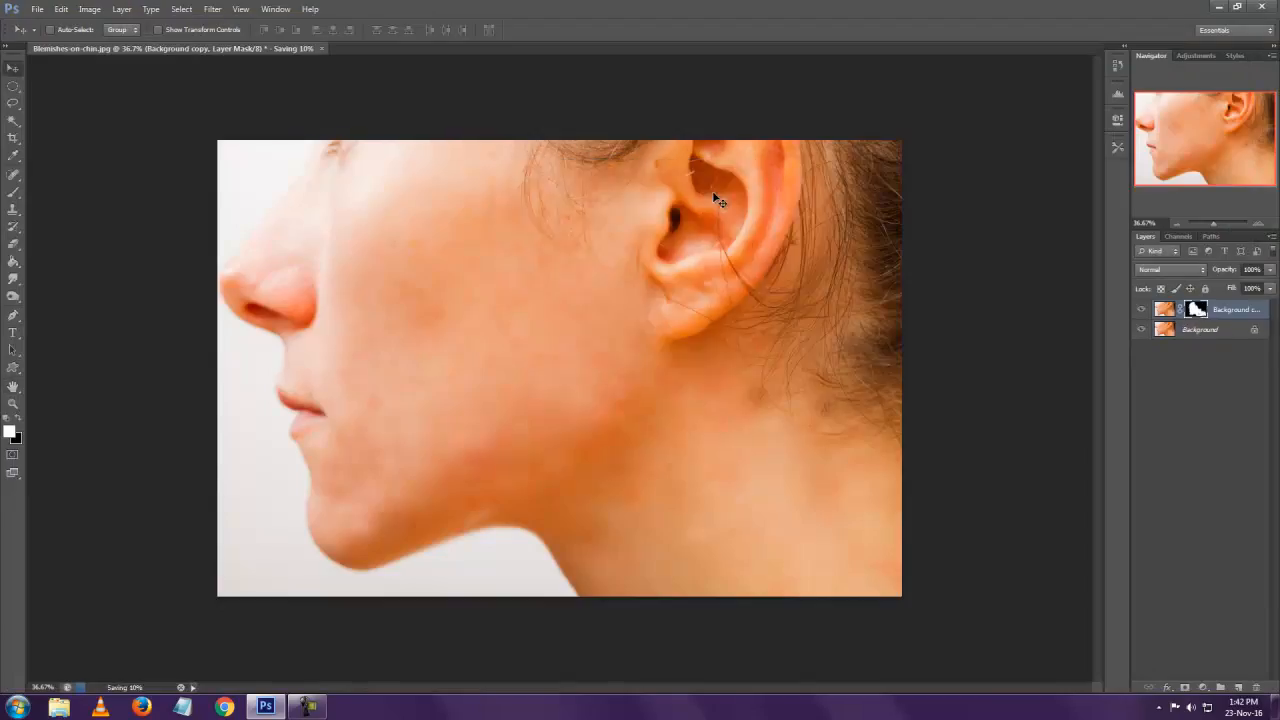
{"action": "key", "text": "ctrl+w"}
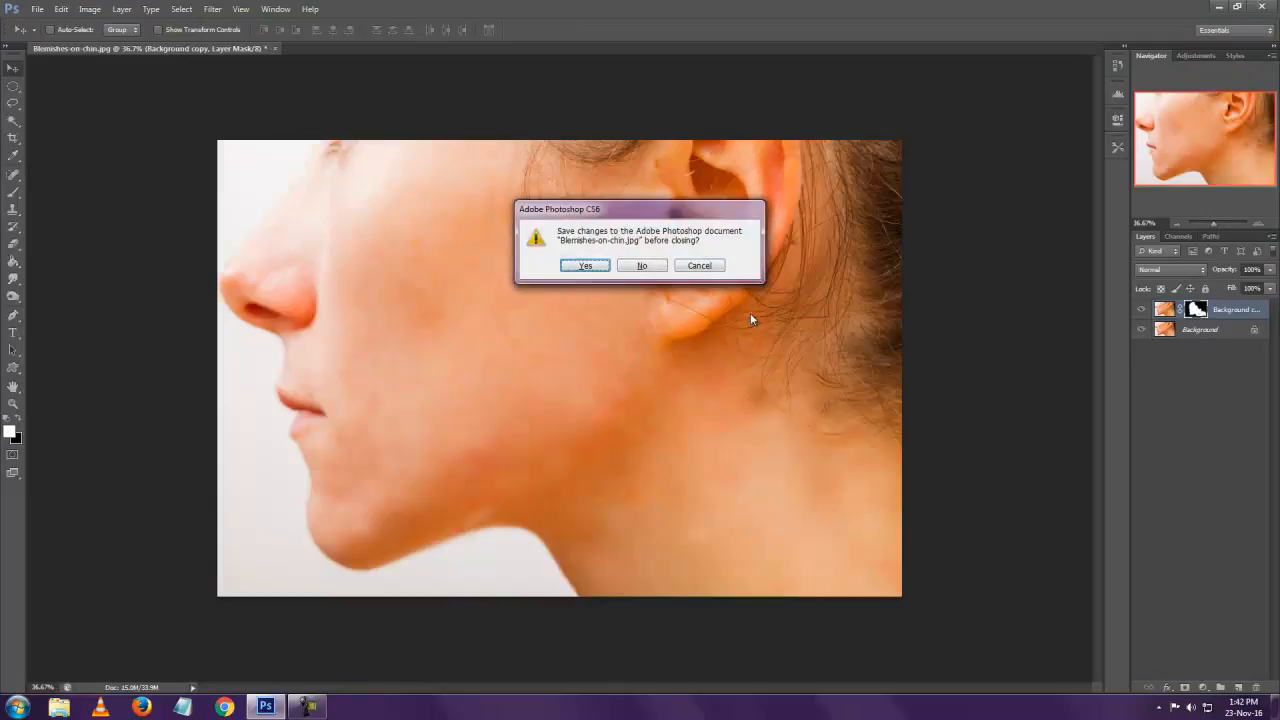
{"action": "left_click", "coordinate": [638, 266]}
Open the retouched Blemishes-on-chin 2.jpg and the original Blemishes-on-chin.jpg together from the Images folder.
{"action": "key", "text": "ctrl+o"}
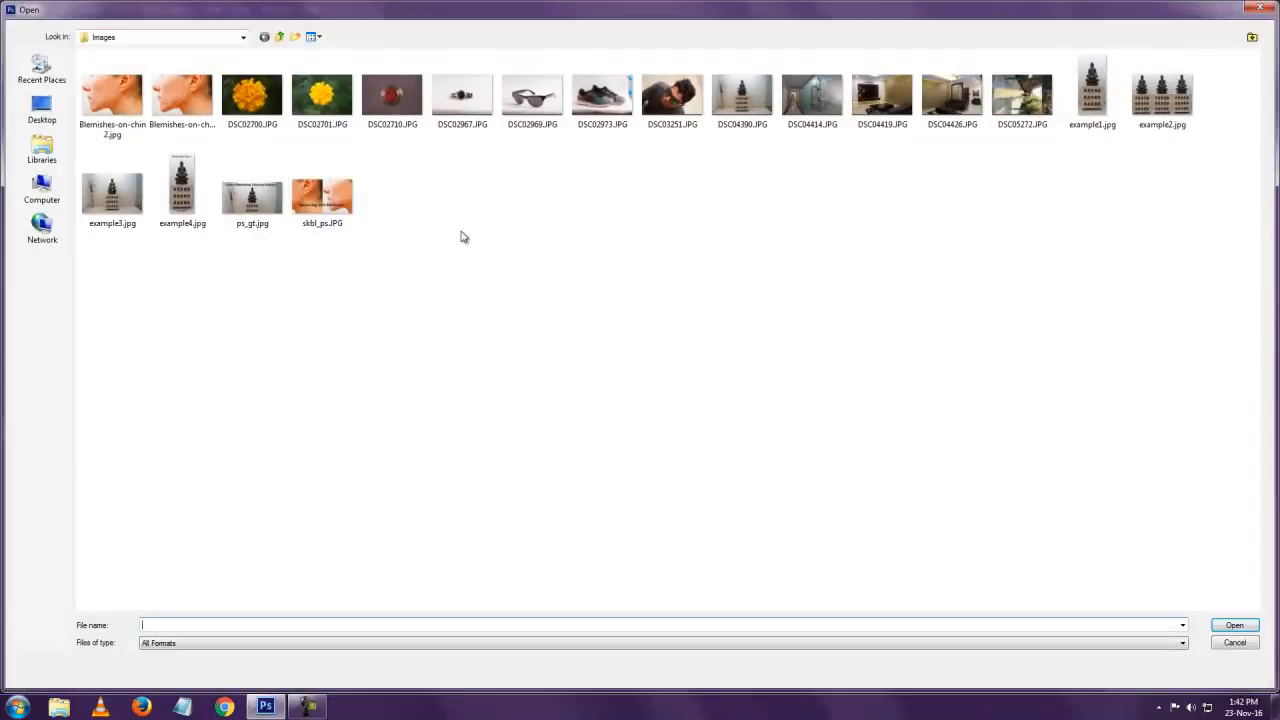
{"action": "left_click", "coordinate": [207, 116]}
{"action": "left_click", "coordinate": [112, 100], "text": "ctrl"}
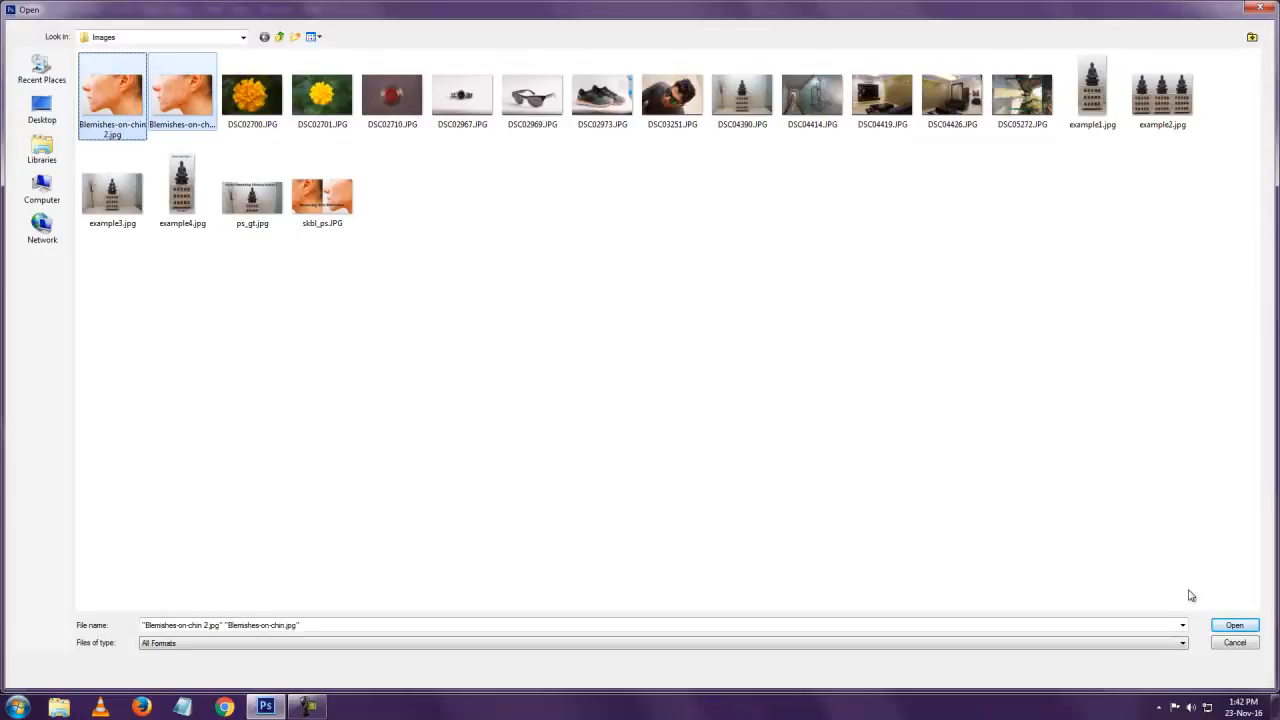
{"action": "left_click", "coordinate": [1234, 625]}
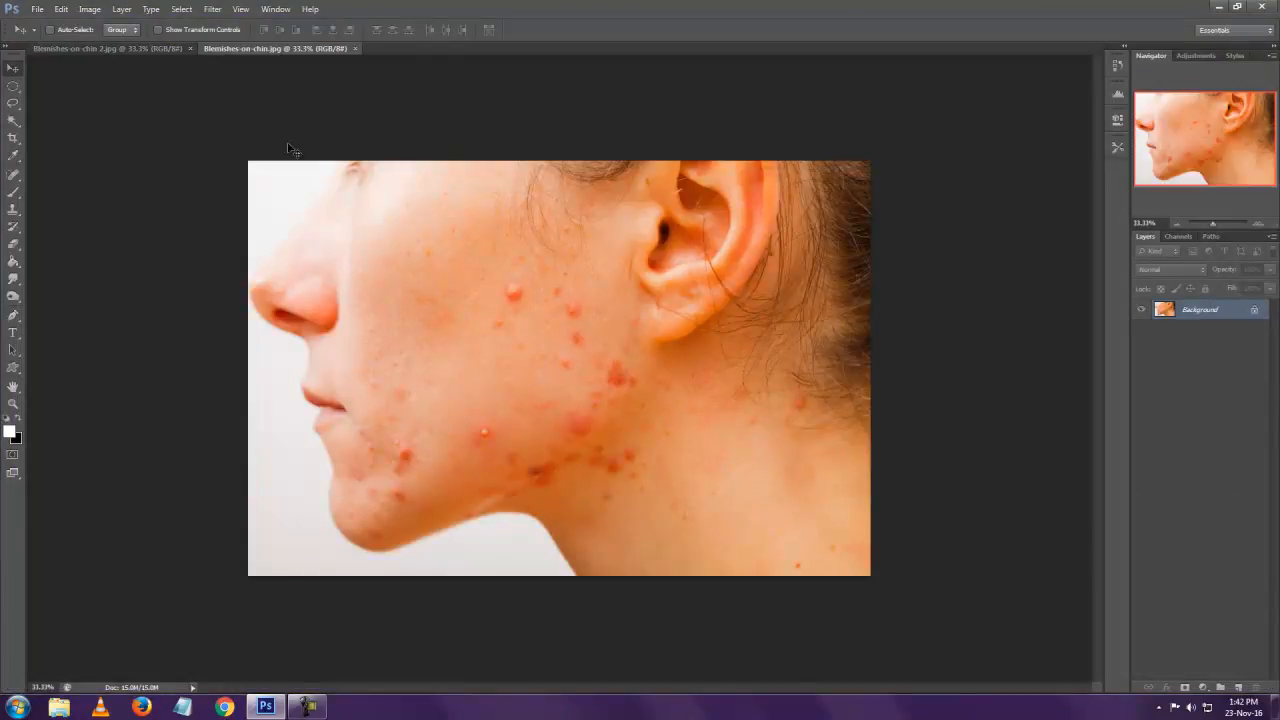
Compare the retouched skin with the original by alternating between Blemishes-on-chin 2.jpg and Blemishes-on-chin.jpg, ending on the retouched photo.
{"action": "left_click", "coordinate": [133, 50]}
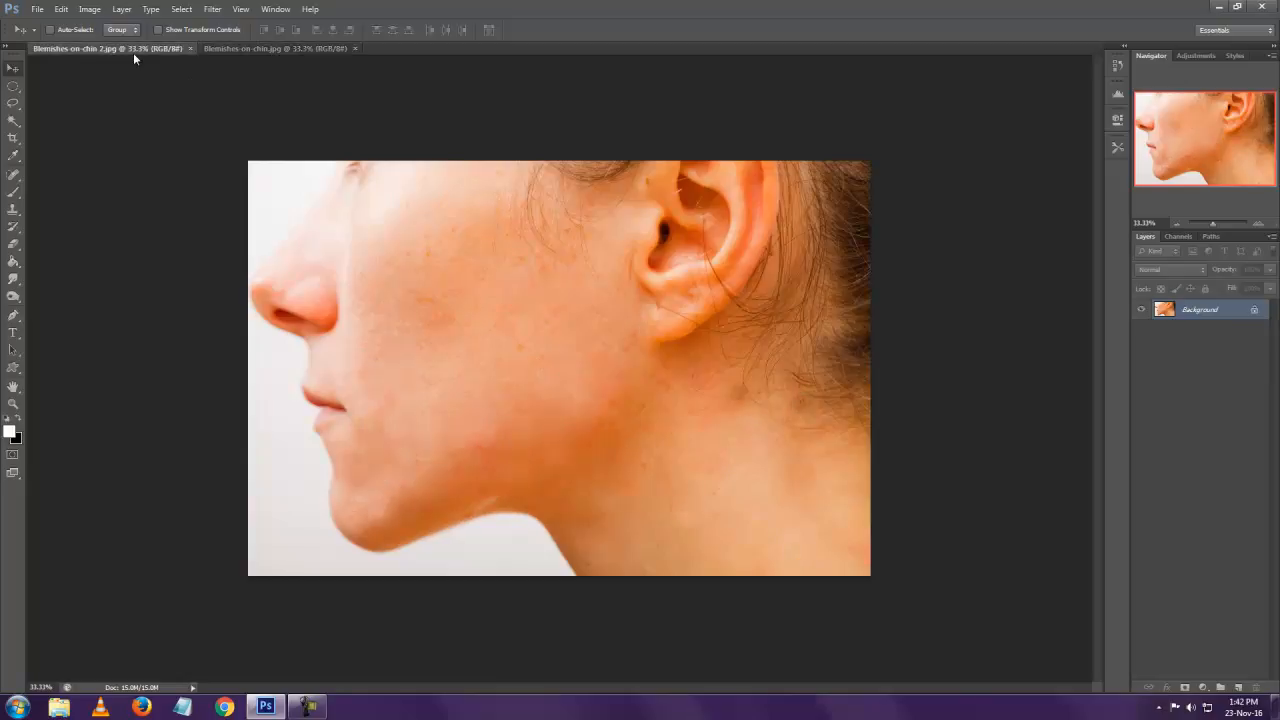
{"action": "left_click", "coordinate": [244, 48]}
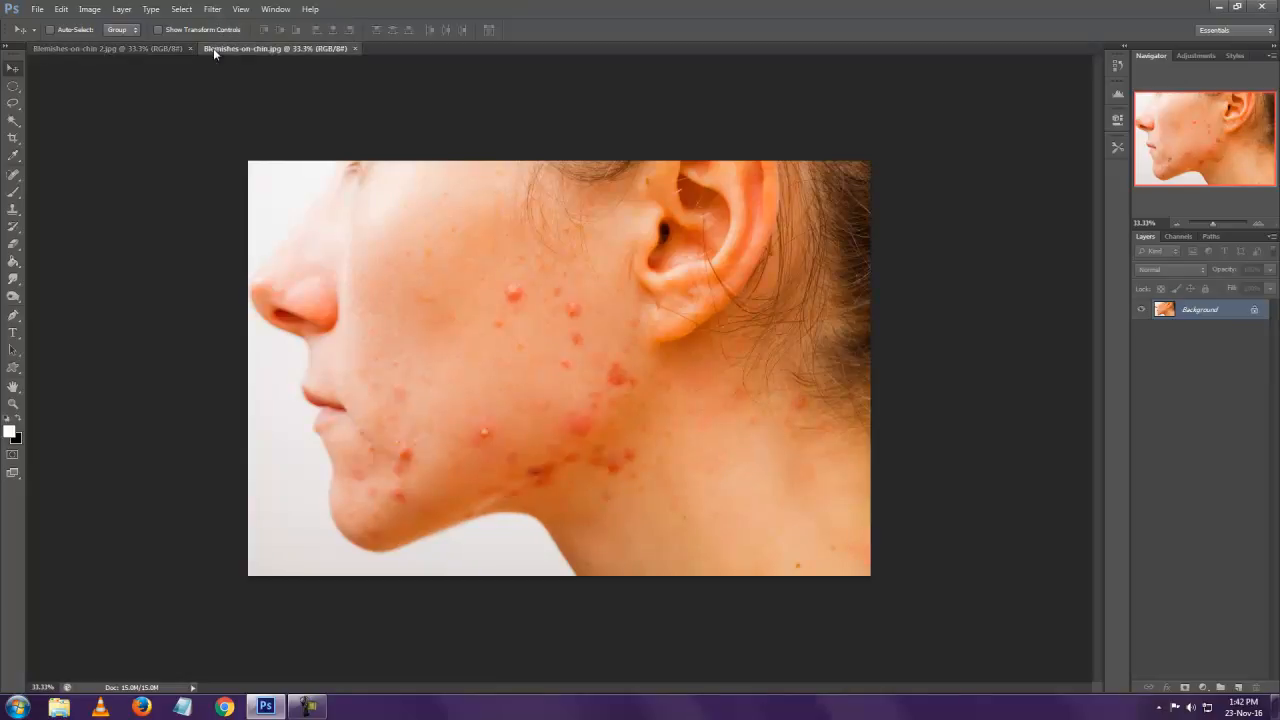
{"action": "left_click", "coordinate": [153, 54]}
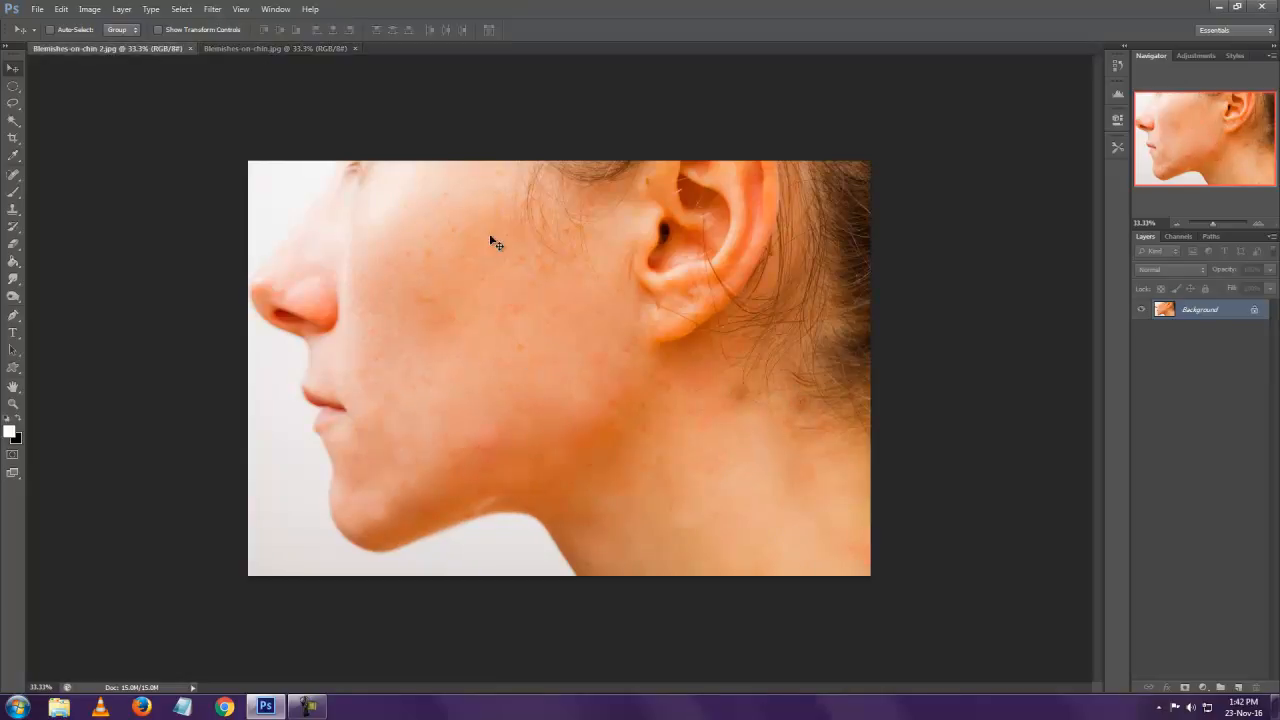
{"action": "left_click", "coordinate": [280, 48]}
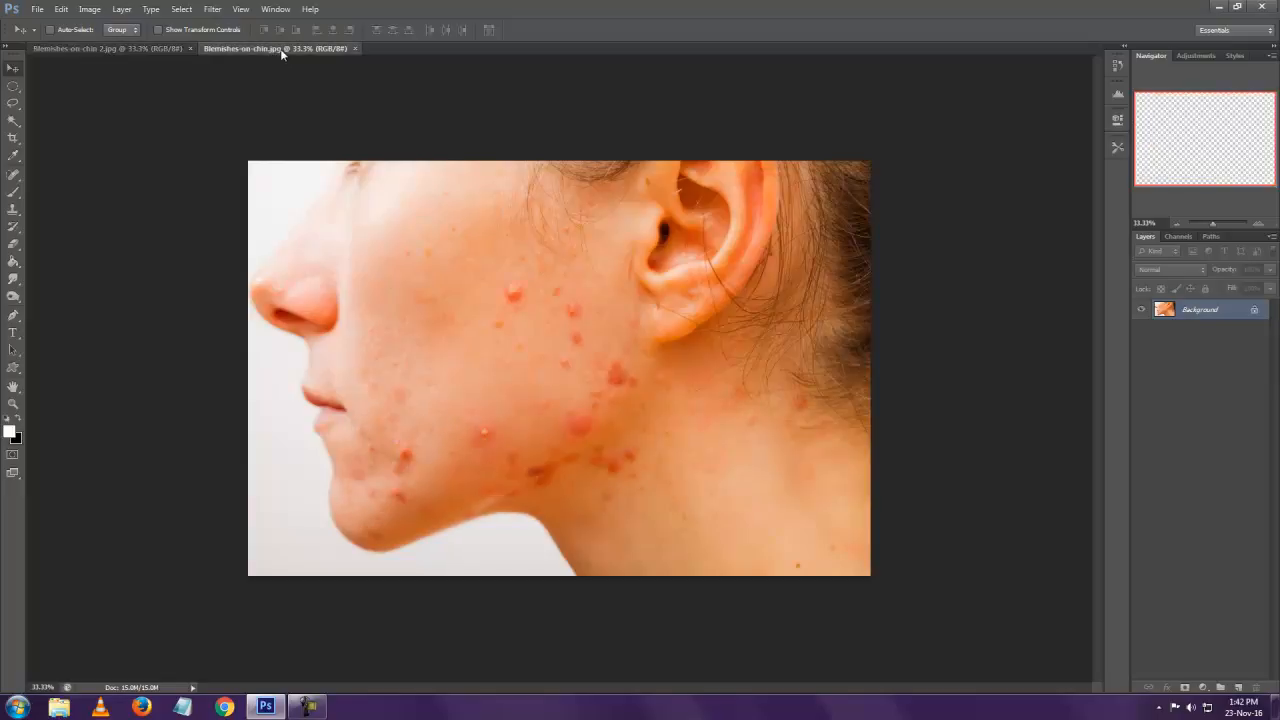
{"action": "left_click", "coordinate": [114, 49]}
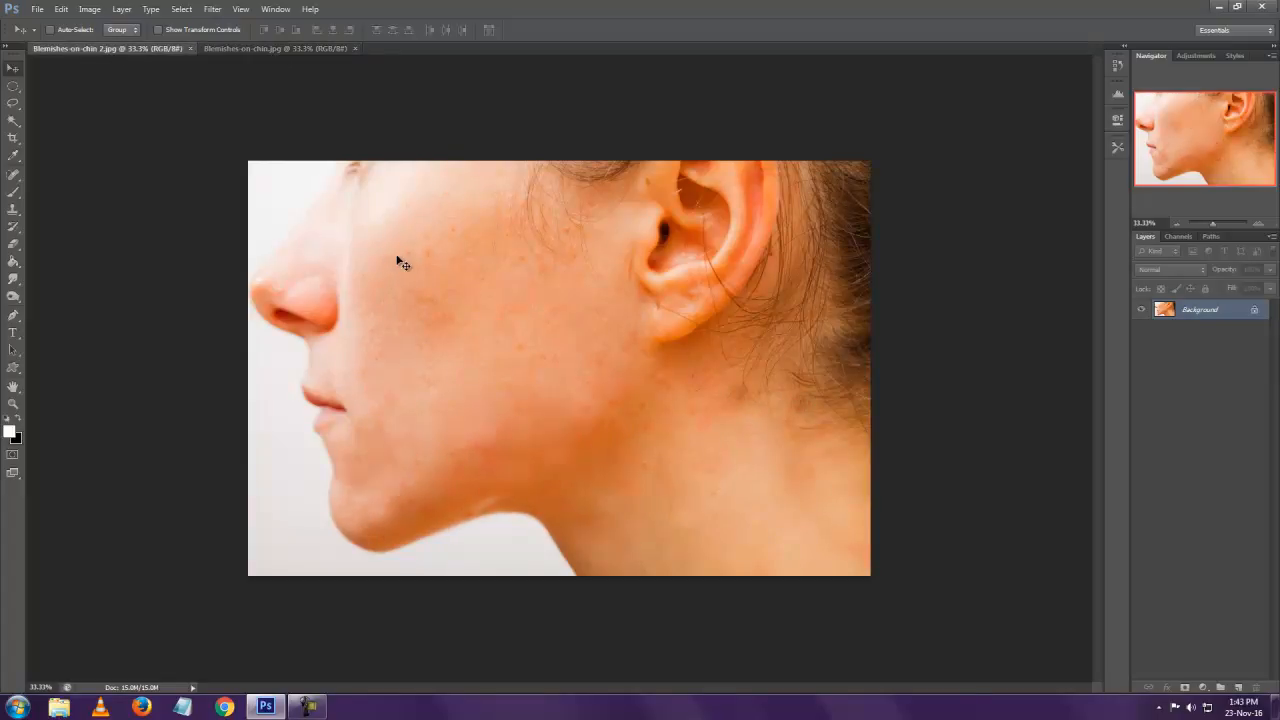